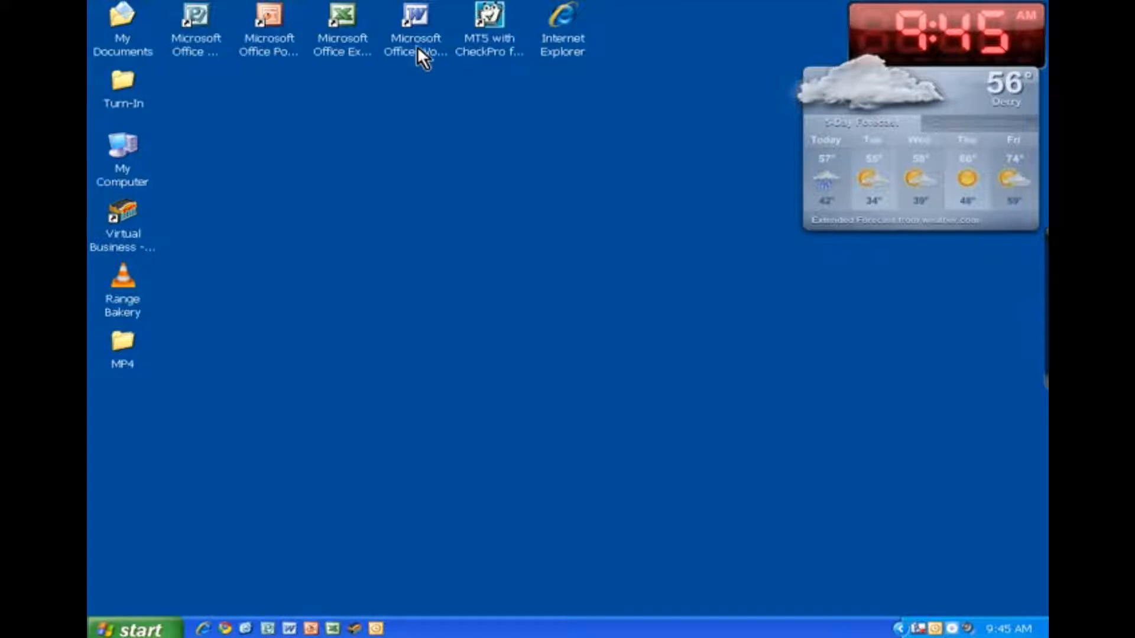
Step: Launch Microsoft Word from its desktop shortcut to get a blank document
double_click(417, 44)
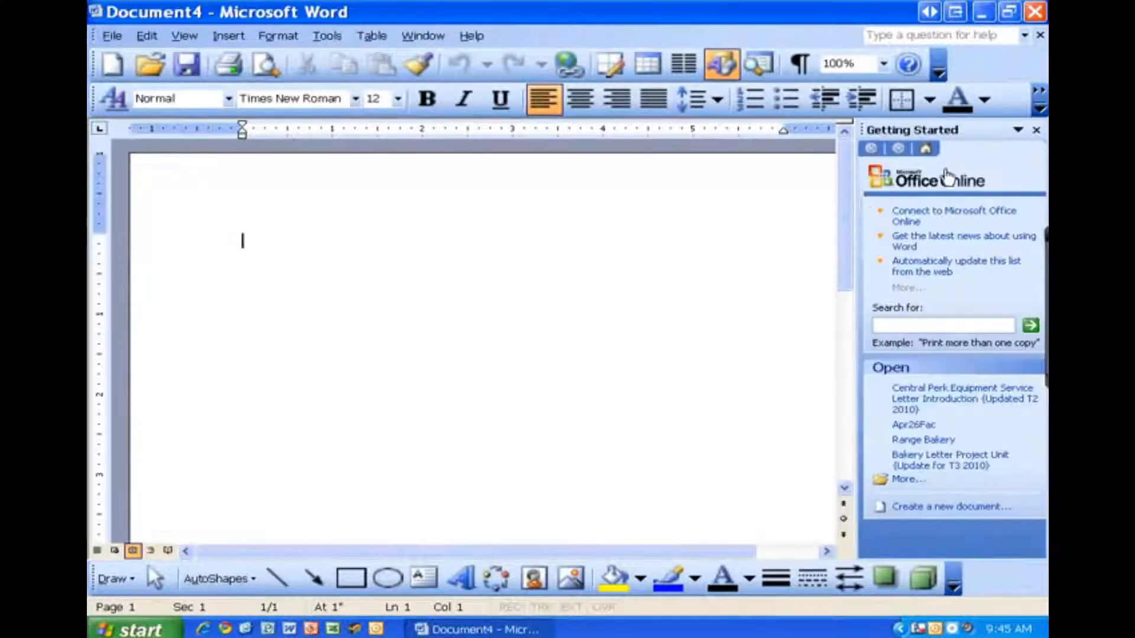
Step: Close the Getting Started pane and set full menus always shown with toolbars on two rows
left_click(1037, 130)
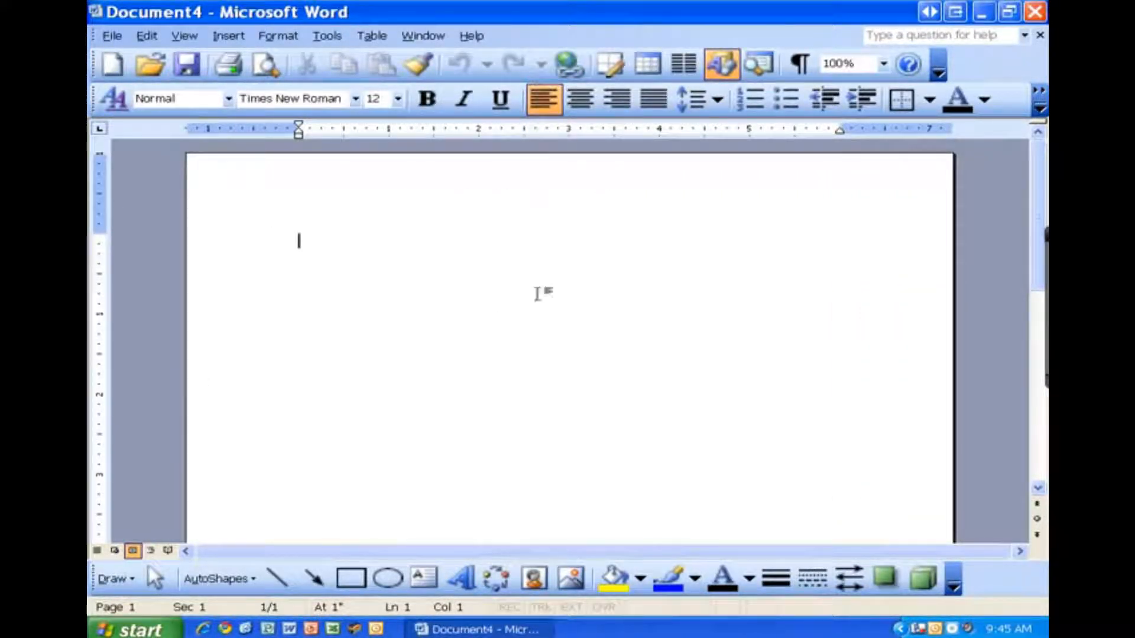
right_click(537, 37)
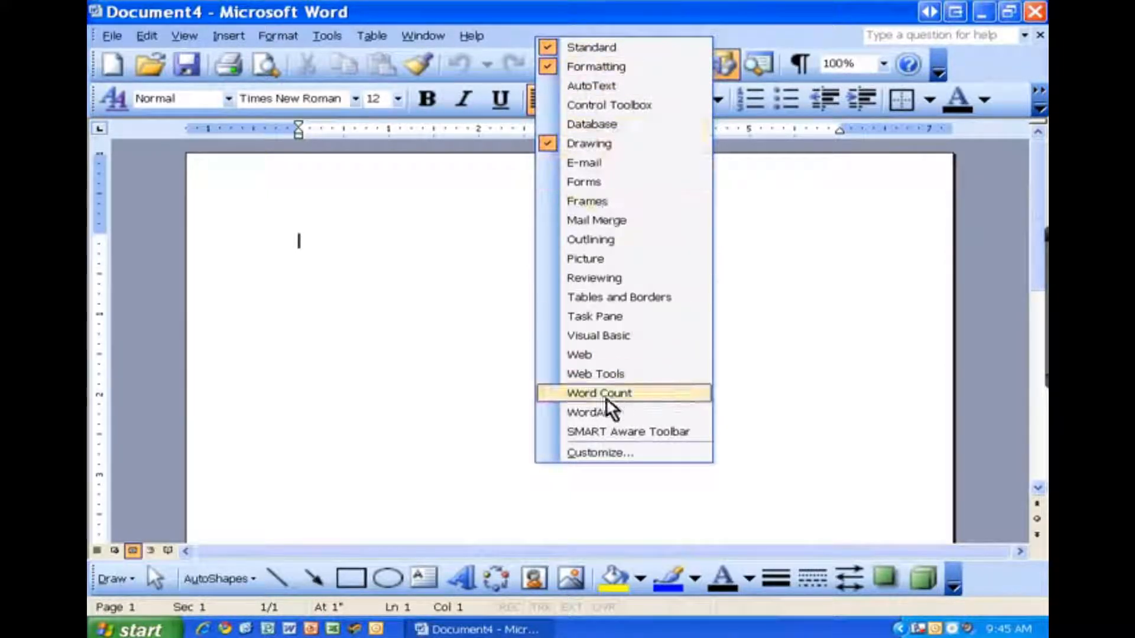
left_click(601, 453)
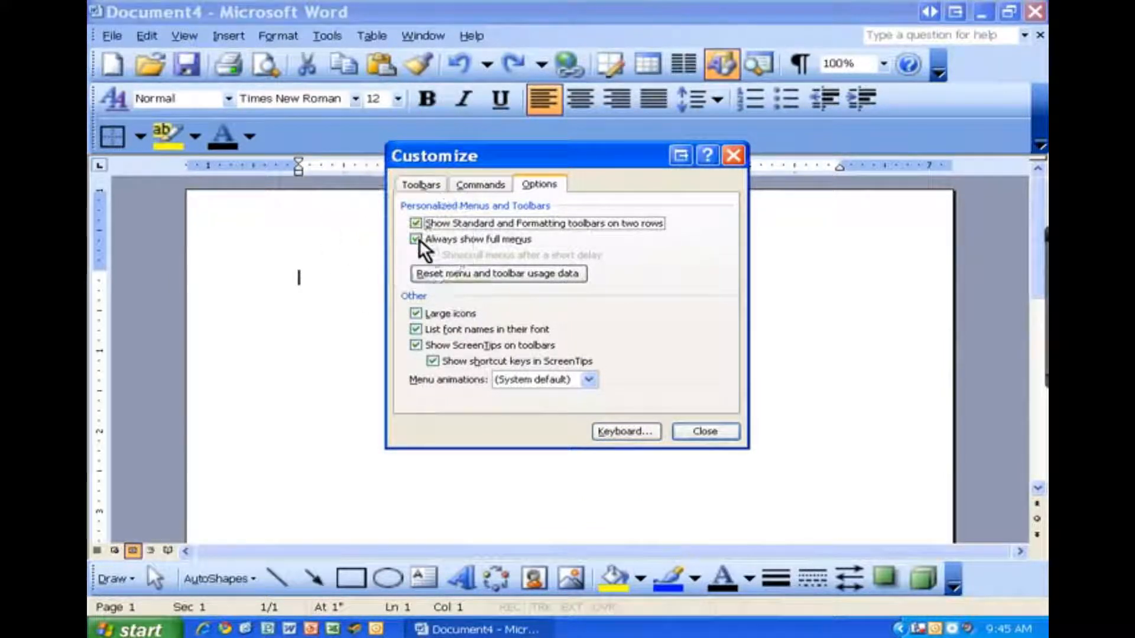
left_click(433, 361)
left_click(688, 428)
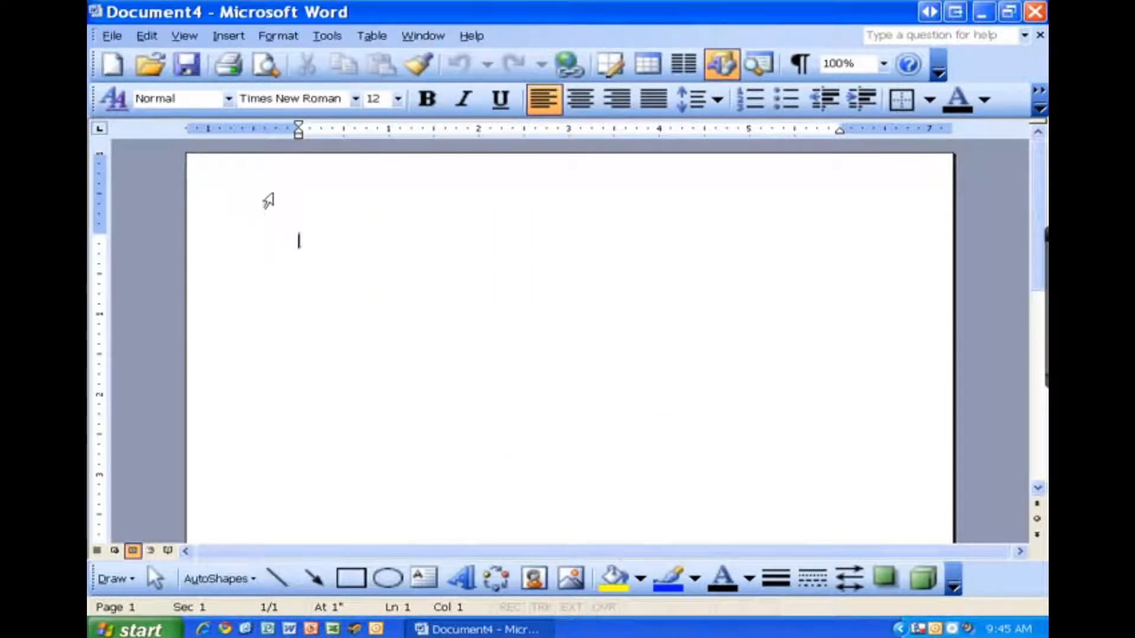
key("ctrl")
key("ctrl")
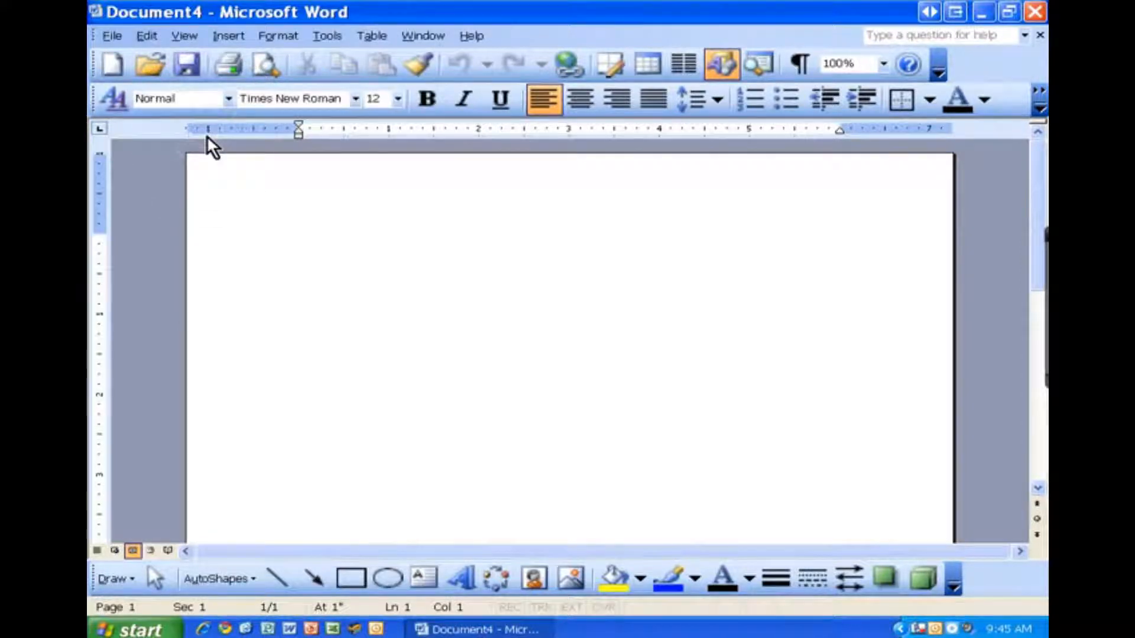
key("ctrl")
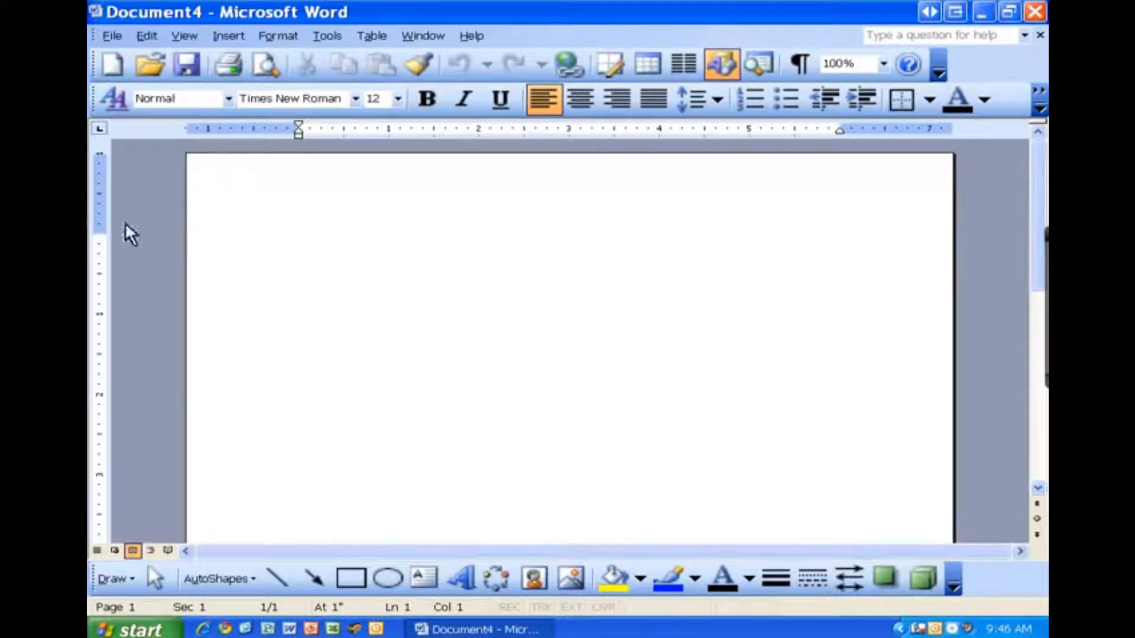
Step: Set the Page Setup margins to Top 2 inches and Bottom, Left, Right 1 inch
double_click(100, 204)
left_click_drag(520, 96, 516, 69)
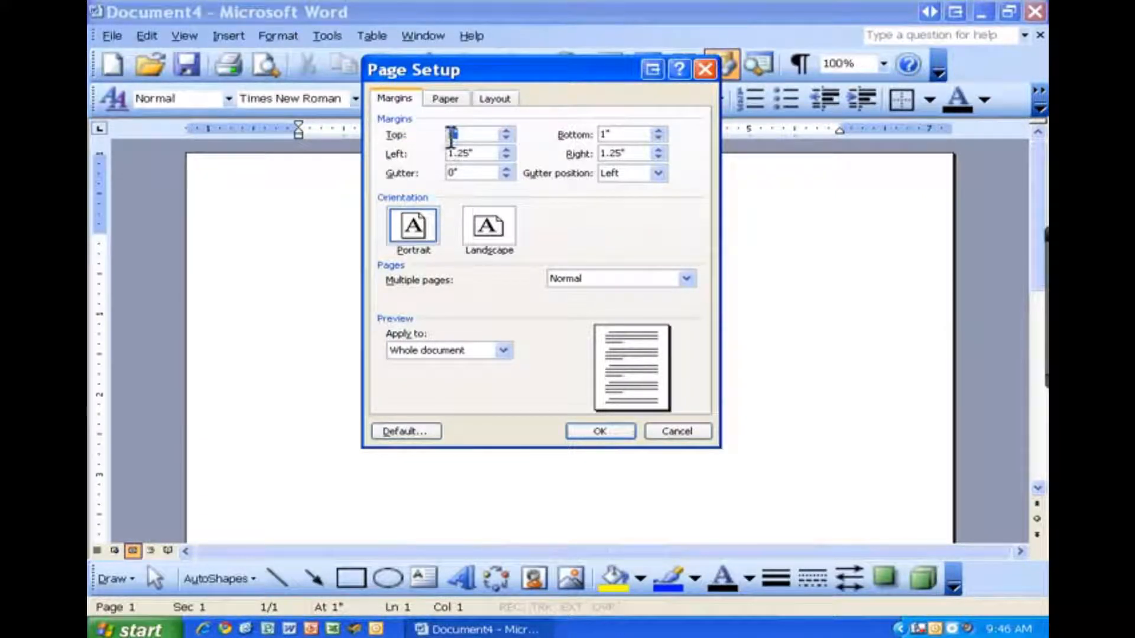
type("2")
key("Tab")
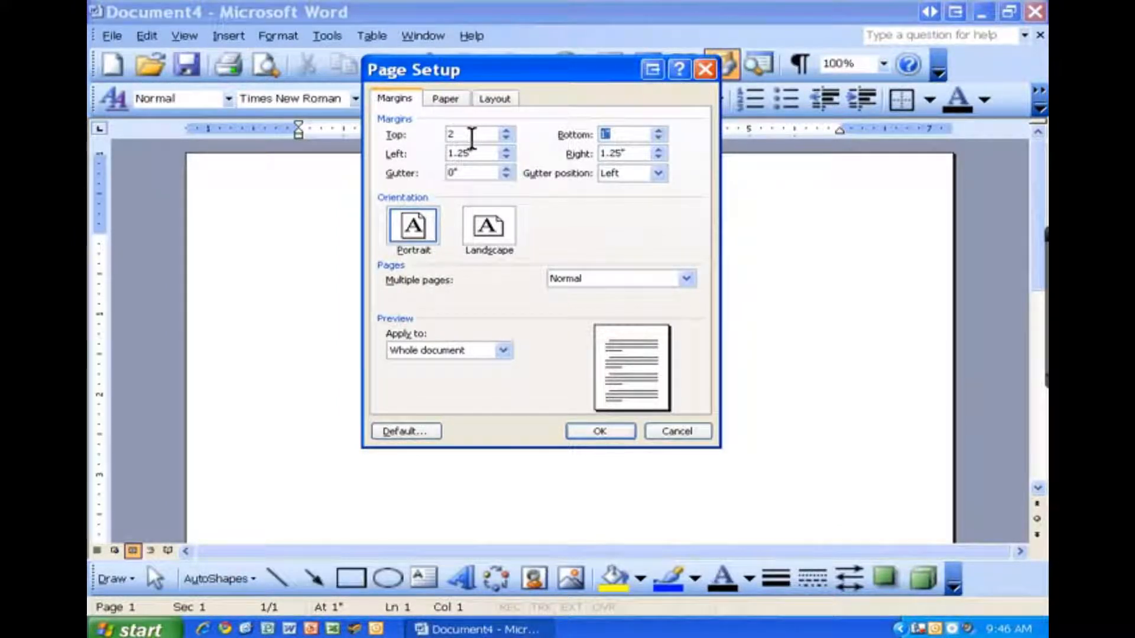
key("Tab")
type("1")
key("Tab")
type("1")
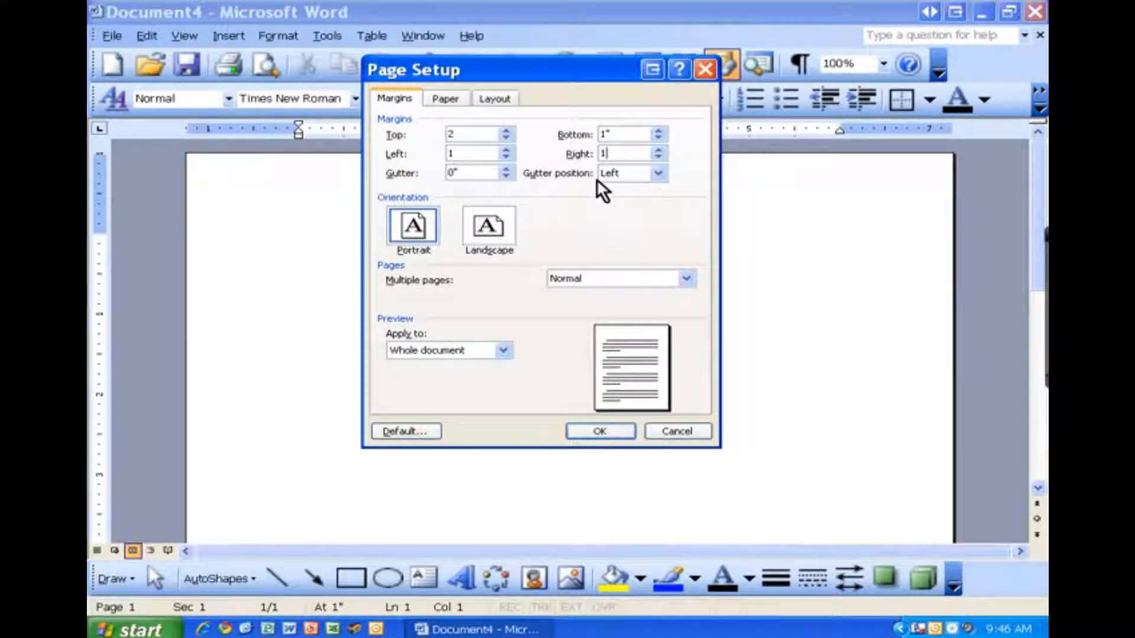
key("Tab")
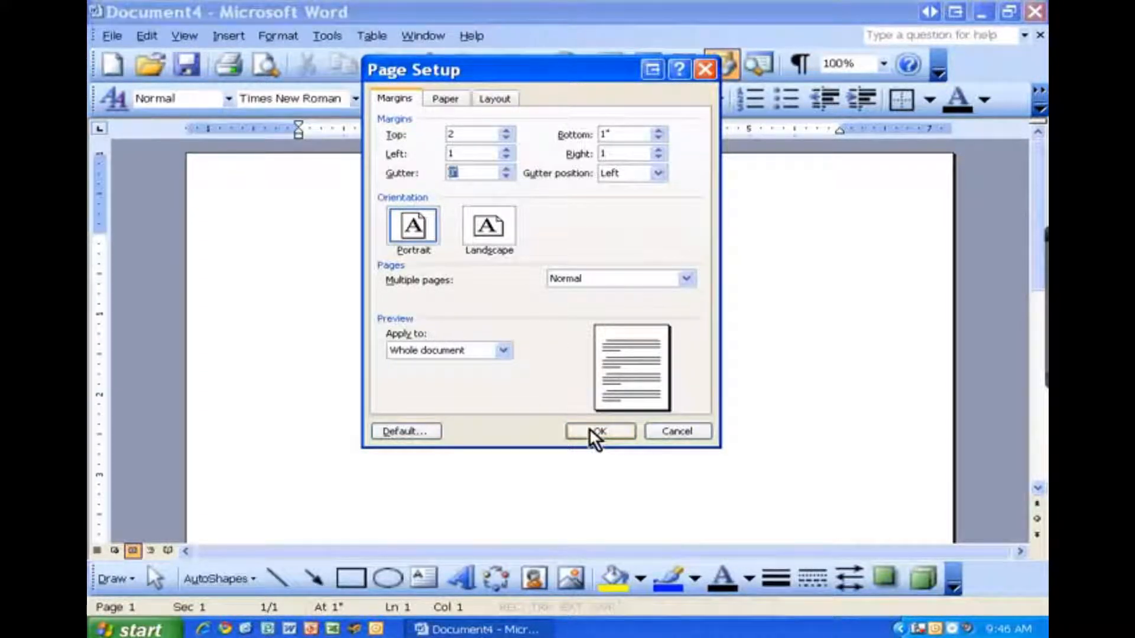
left_click(590, 430)
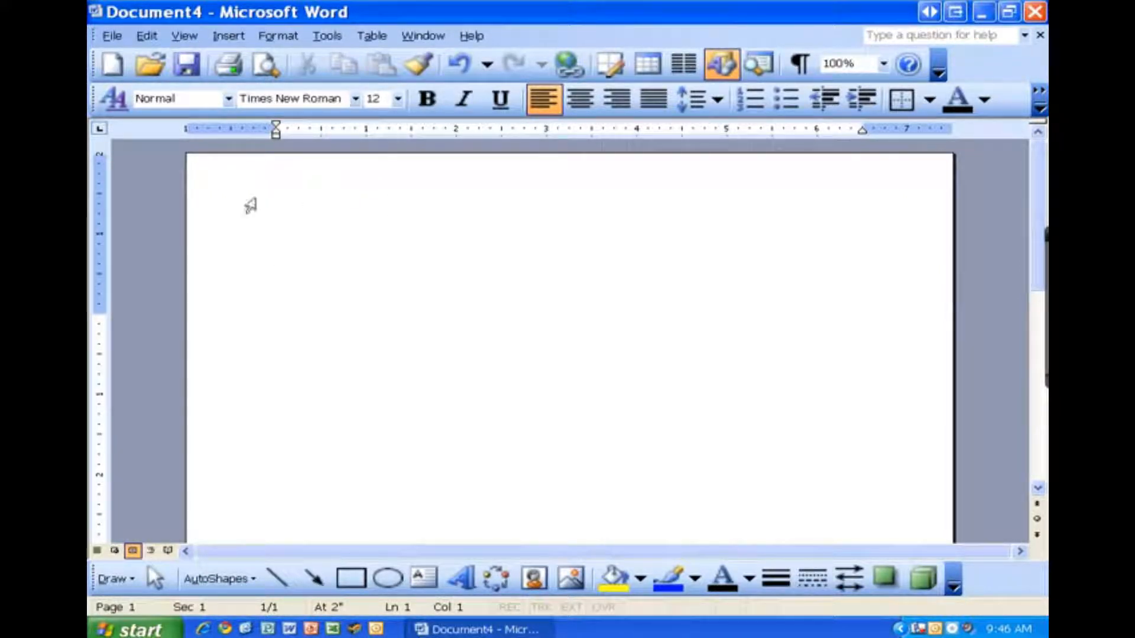
Step: Open the page header via View > Header and Footer and reposition its toolbar
left_click(184, 37)
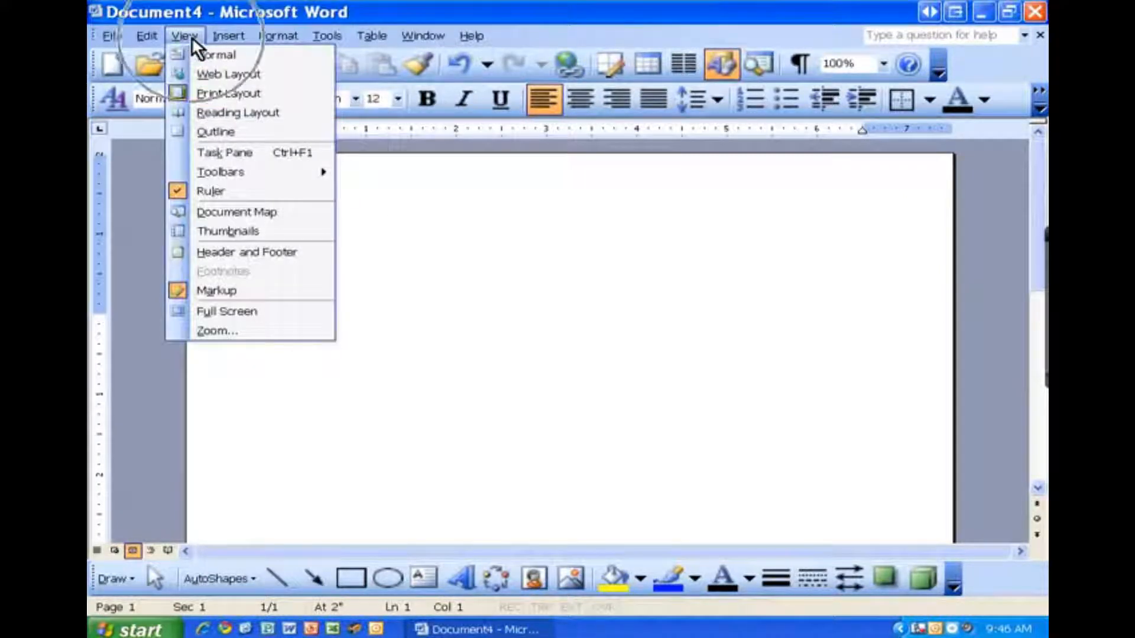
left_click(201, 252)
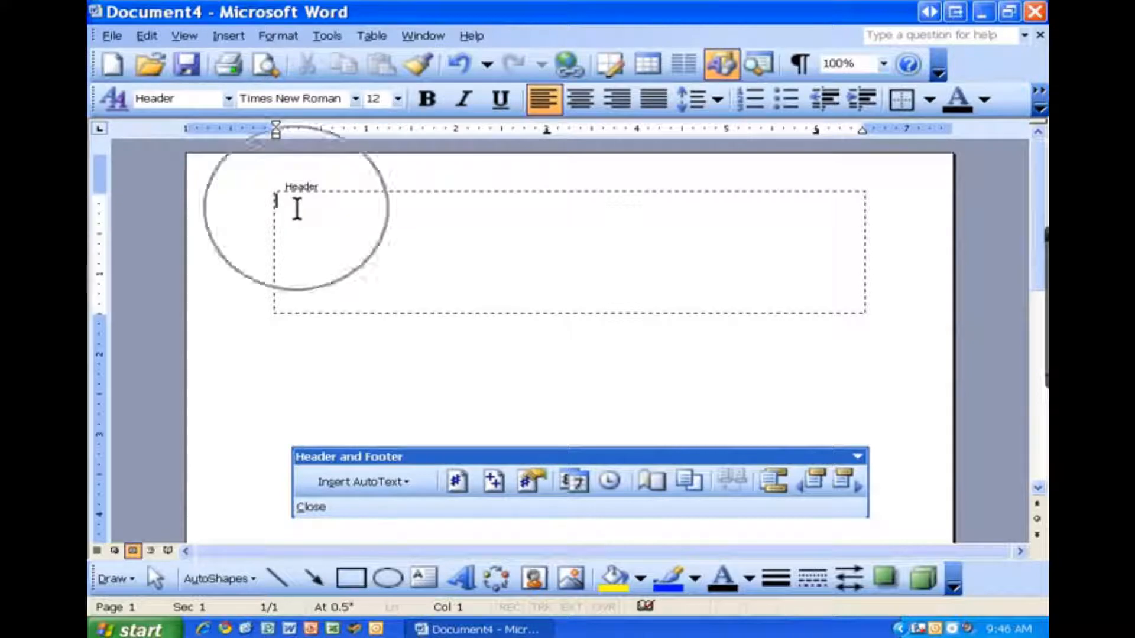
mouse_move(507, 459)
left_mouse_down()
mouse_move(438, 228)
mouse_move(469, 263)
mouse_move(504, 200)
mouse_move(504, 476)
mouse_move(97, 361)
mouse_move(352, 398)
mouse_move(524, 451)
mouse_move(509, 454)
left_mouse_up()
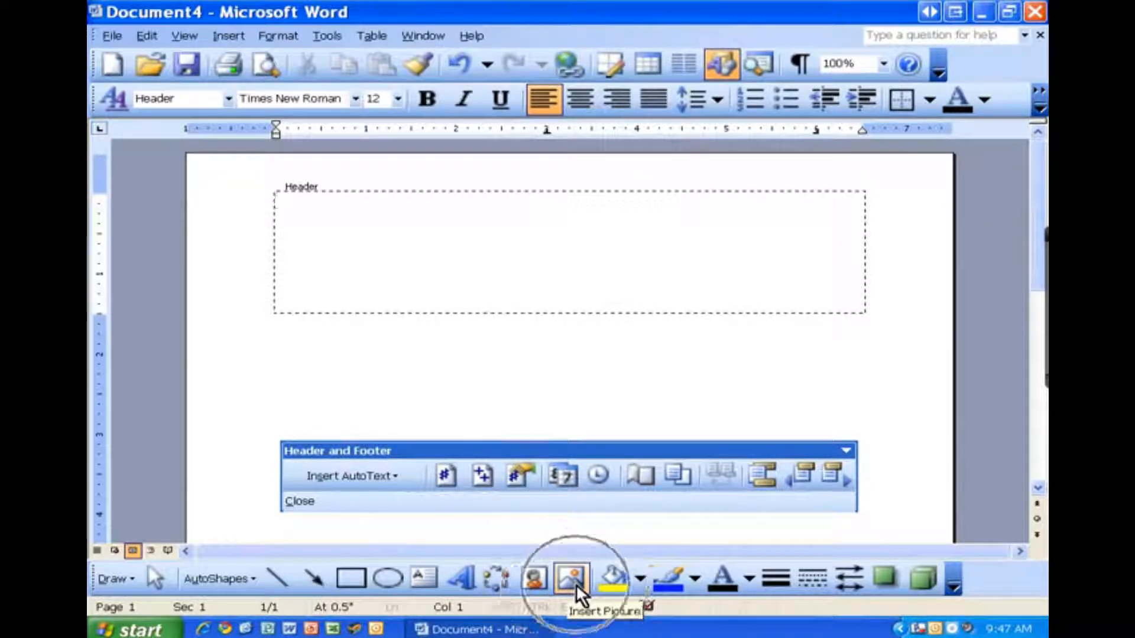
Step: Insert the Bakery Letterhead picture file into the header, then close header editing
left_click(221, 37)
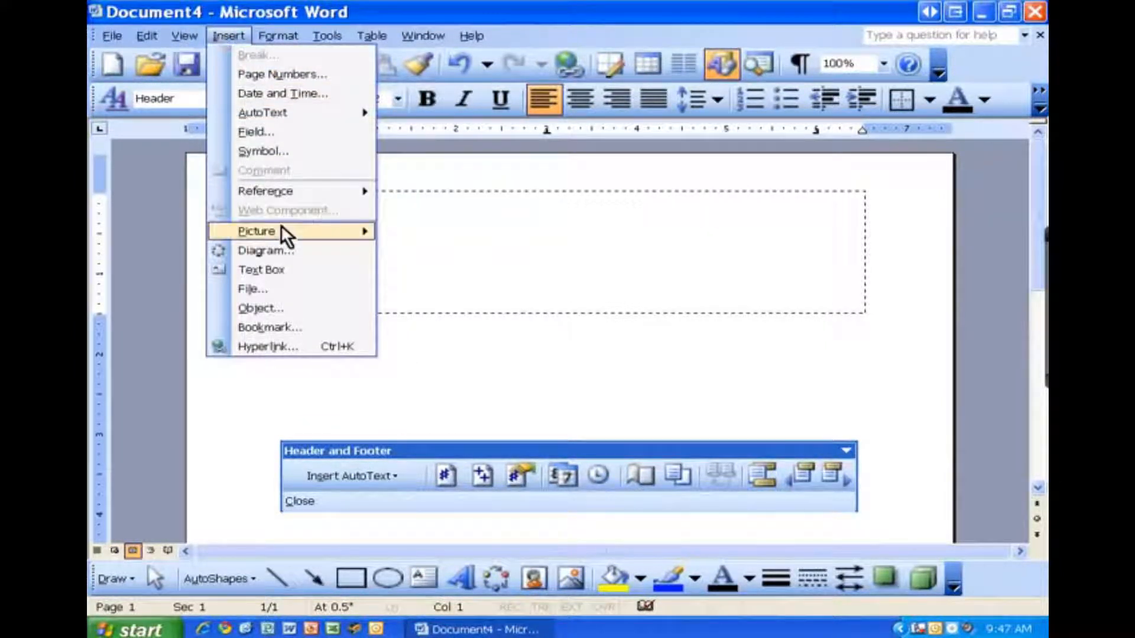
mouse_move(281, 231)
left_click(396, 253)
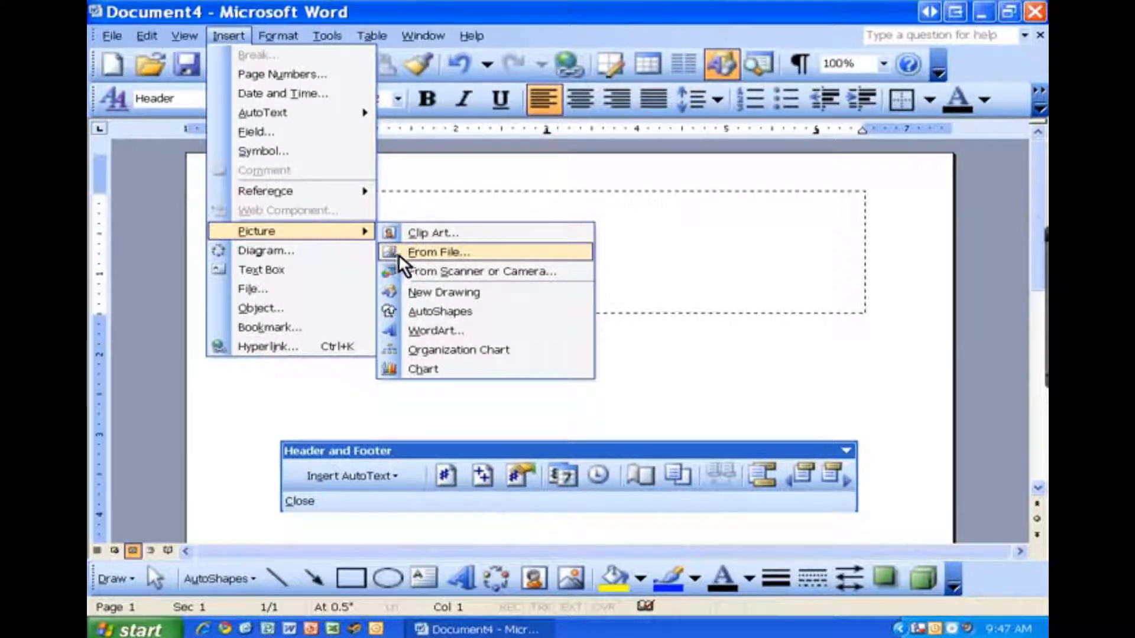
left_click(570, 578)
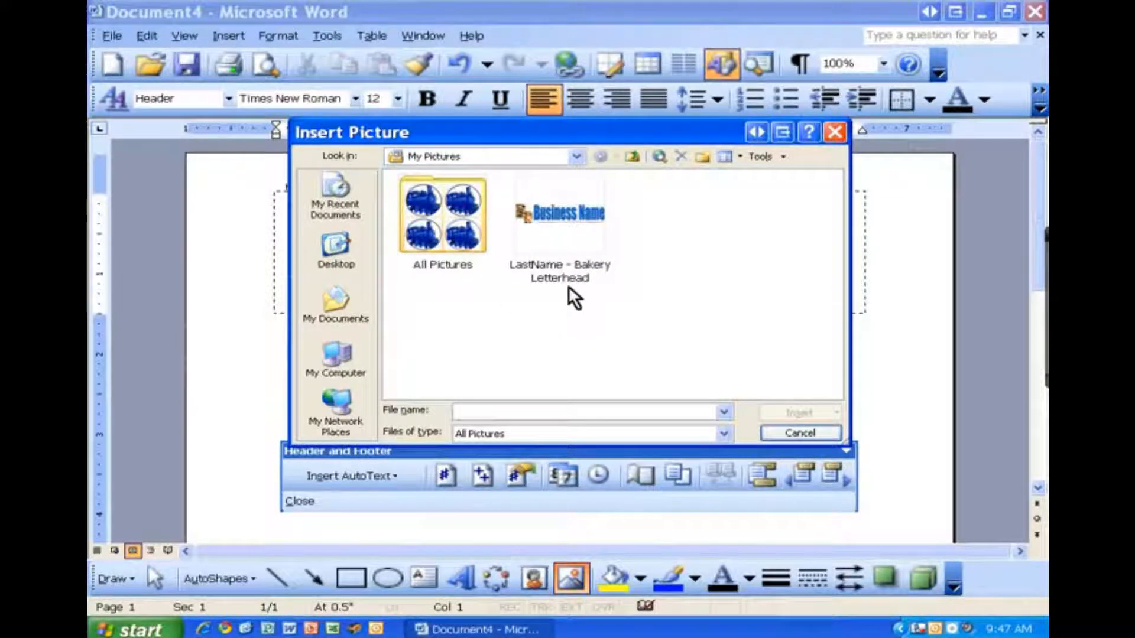
left_click(566, 247)
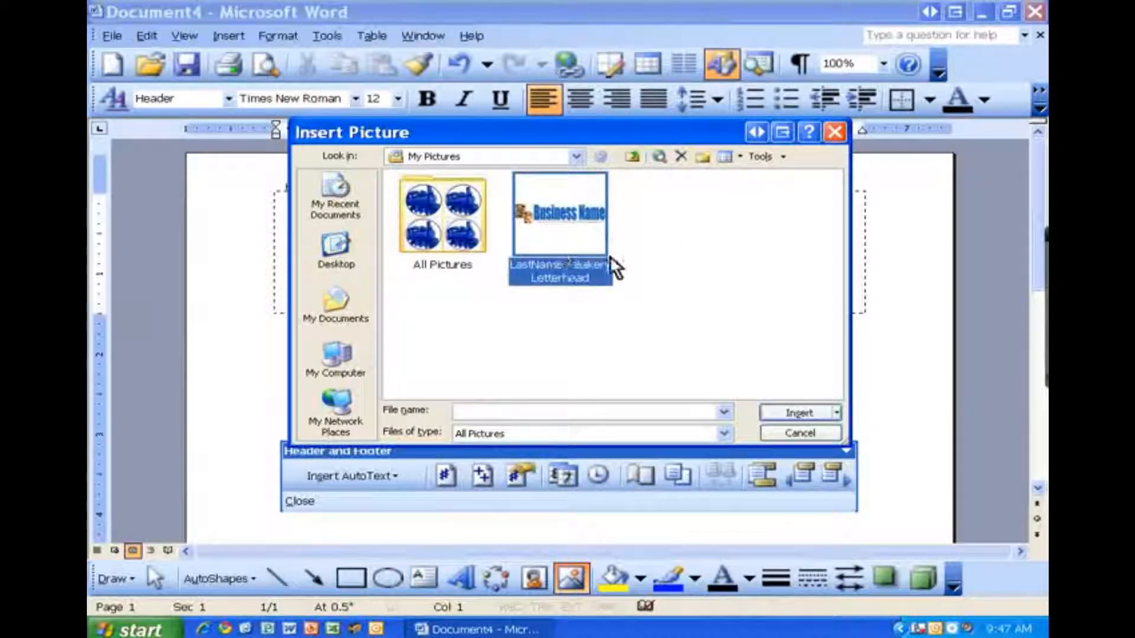
left_click(799, 412)
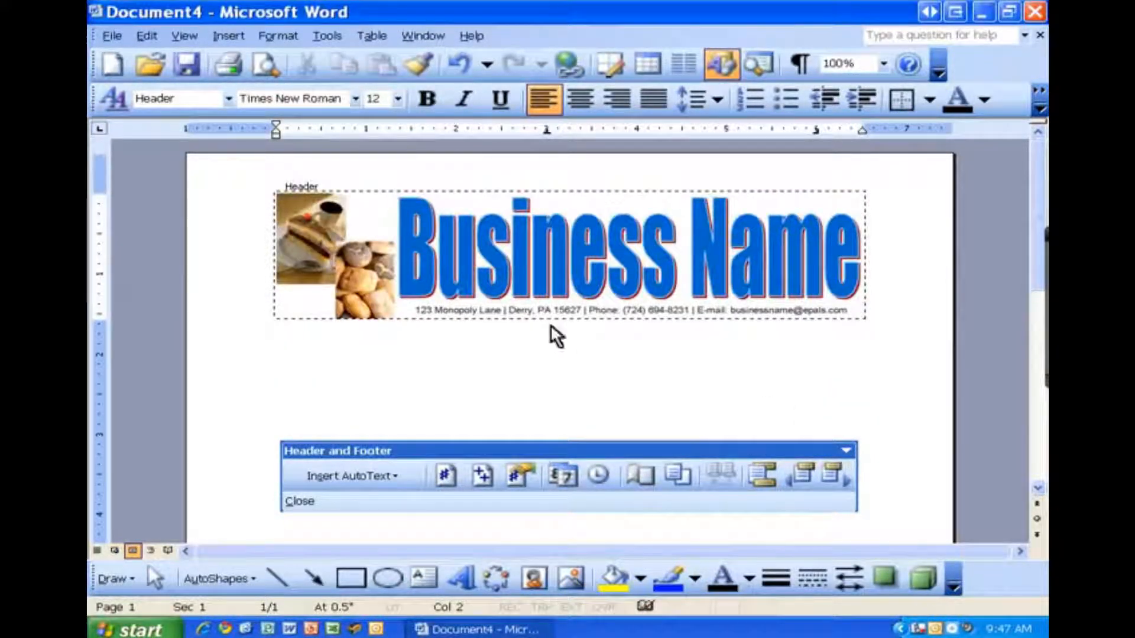
left_click(588, 266)
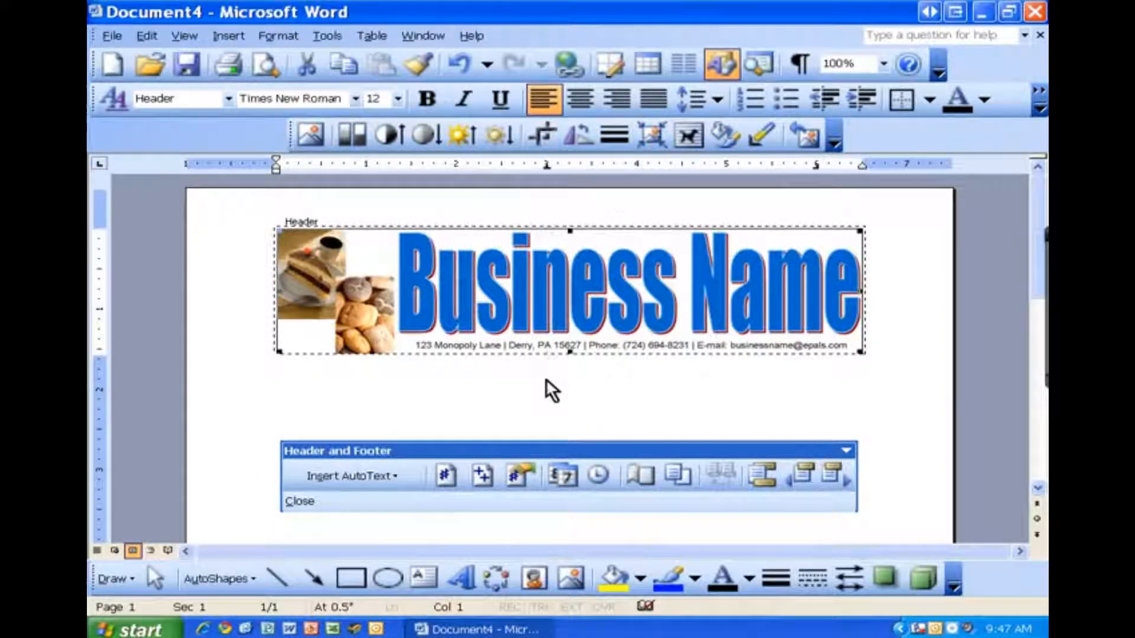
left_click(304, 500)
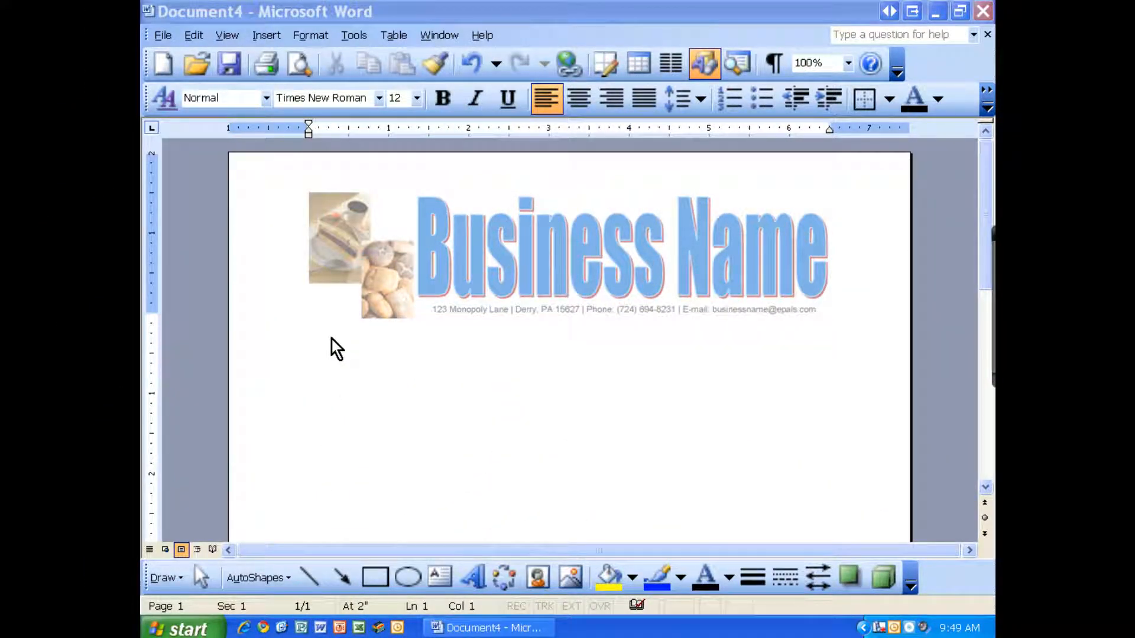
Step: Insert the date as 'Monday, April 26, 2010' at the top of the letter body
left_click(335, 335)
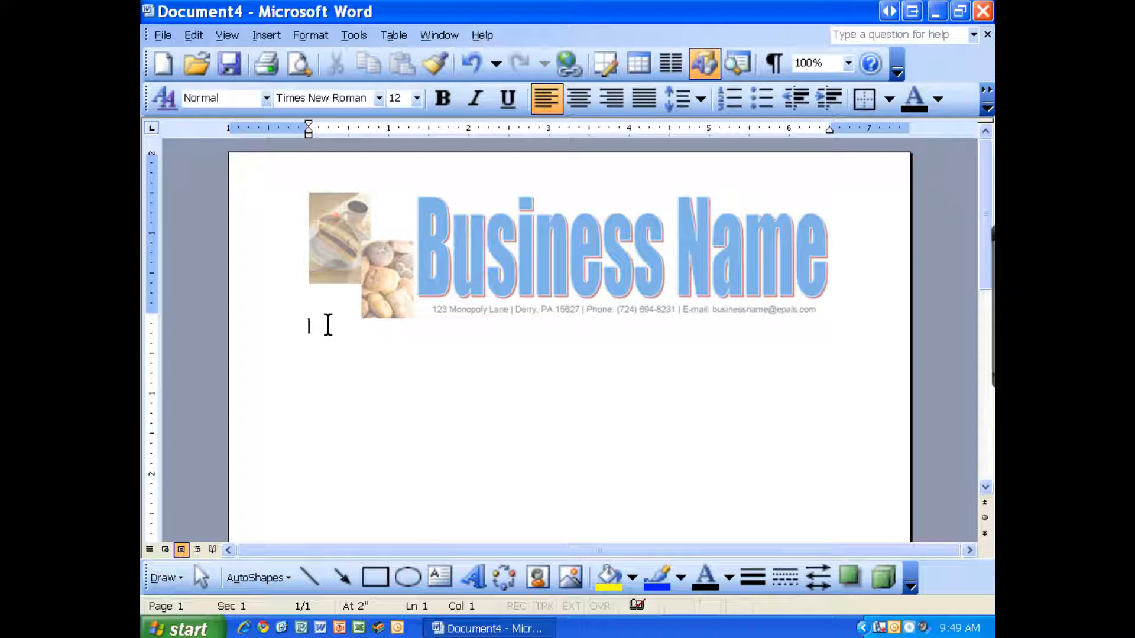
left_click(275, 34)
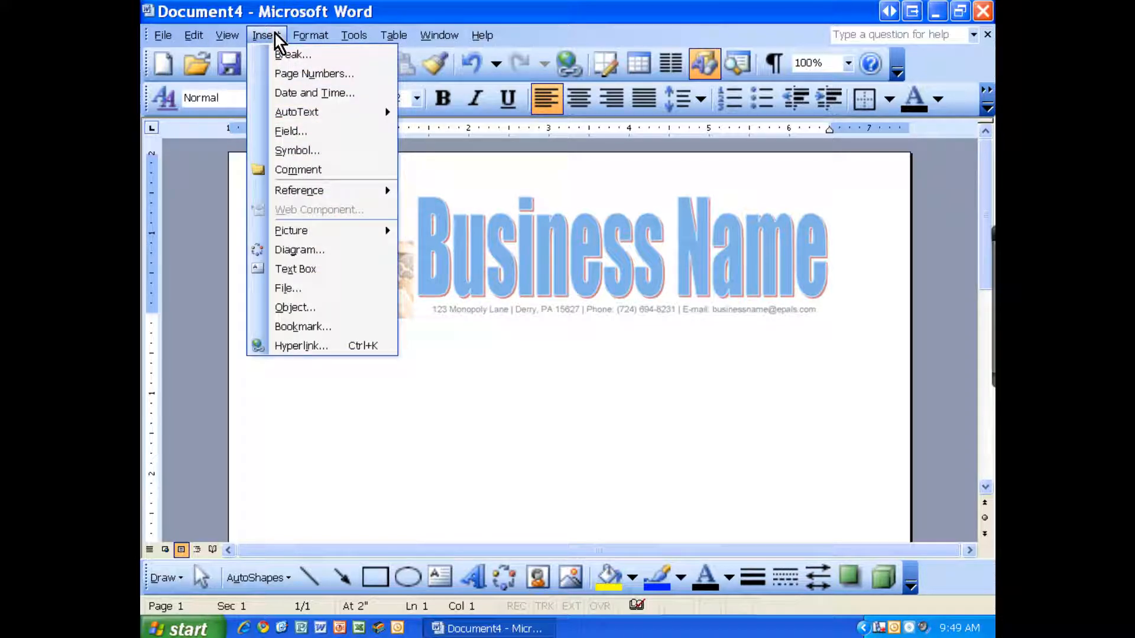
left_click(286, 86)
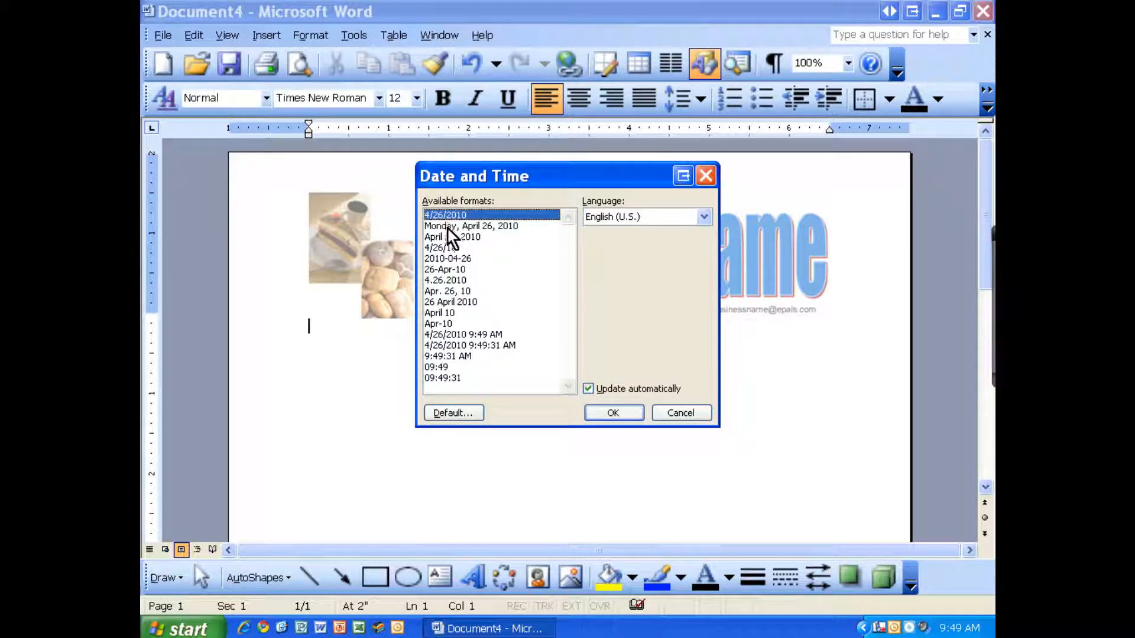
left_click(489, 227)
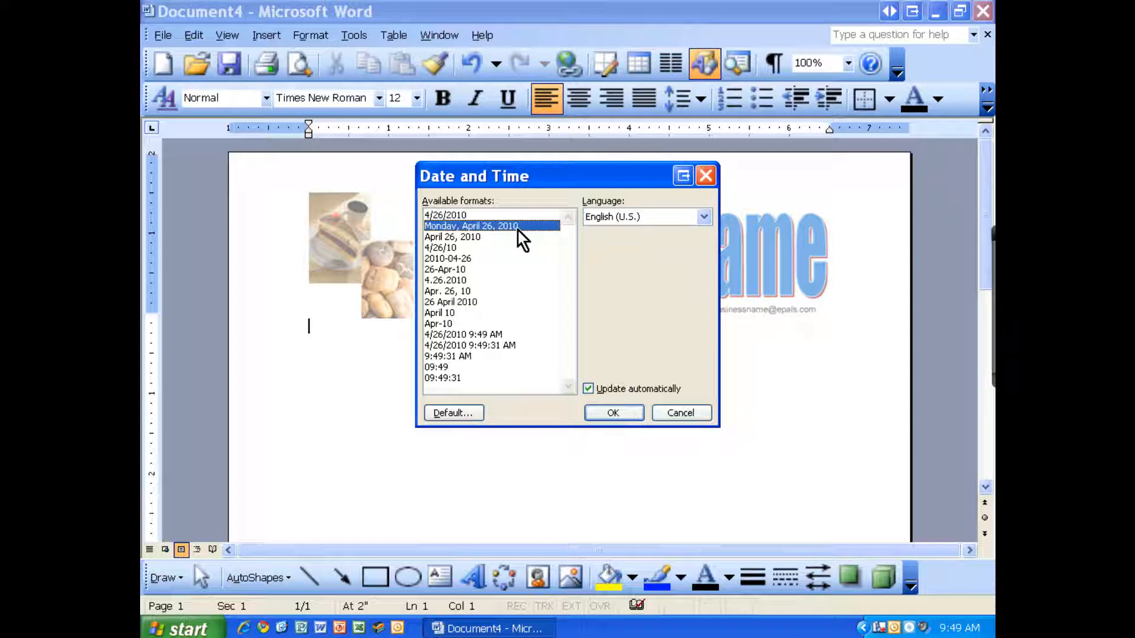
left_click(477, 237)
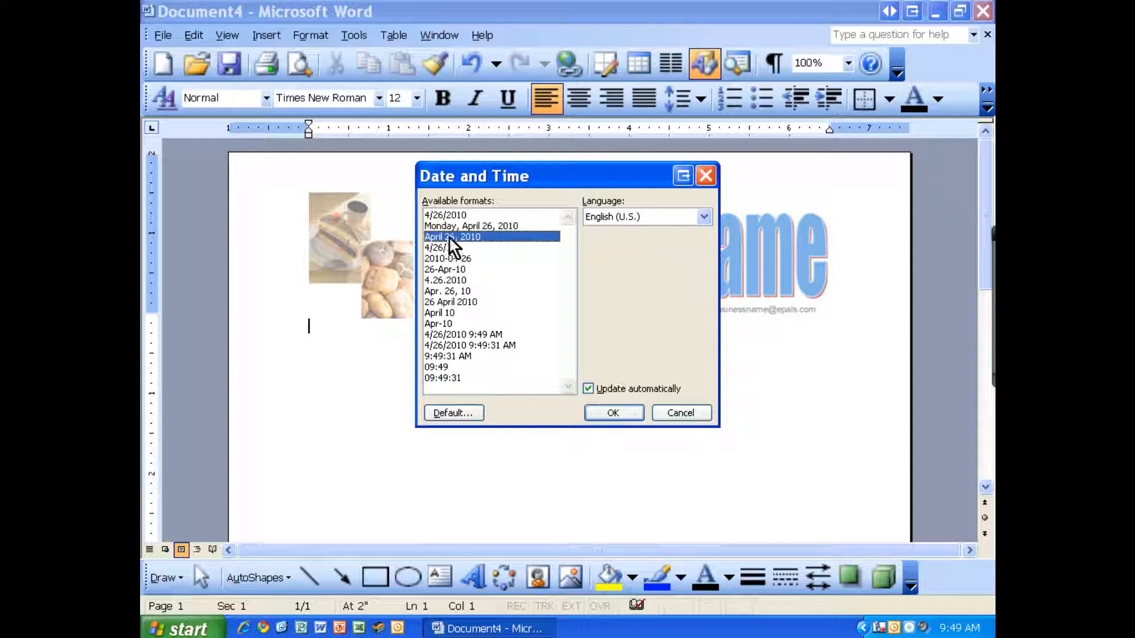
left_click(459, 228)
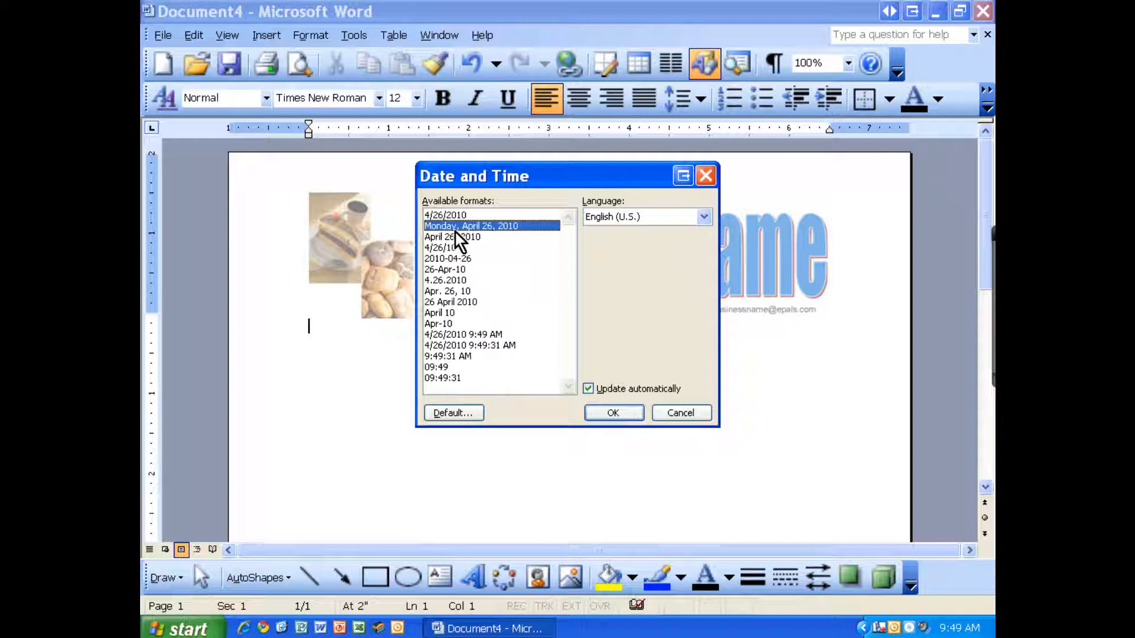
left_click(614, 413)
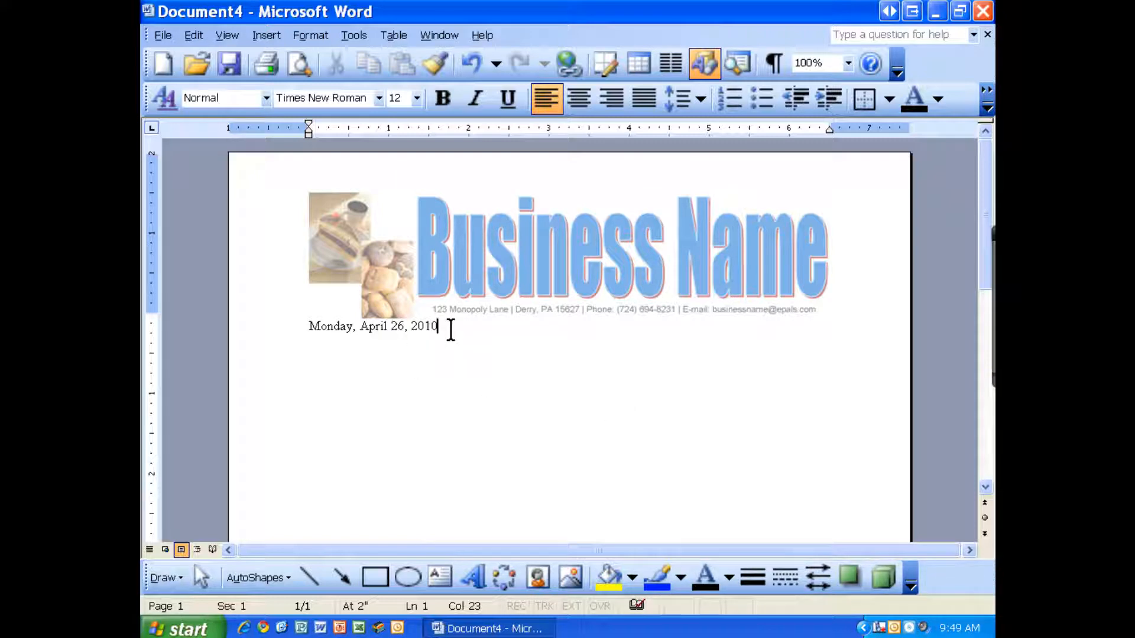
Step: Type the inside address: recipient's name, Manager, Frosty's Cool Appliance Service & Repair, street, city line
key("Return")
key("Return")
key("Return")
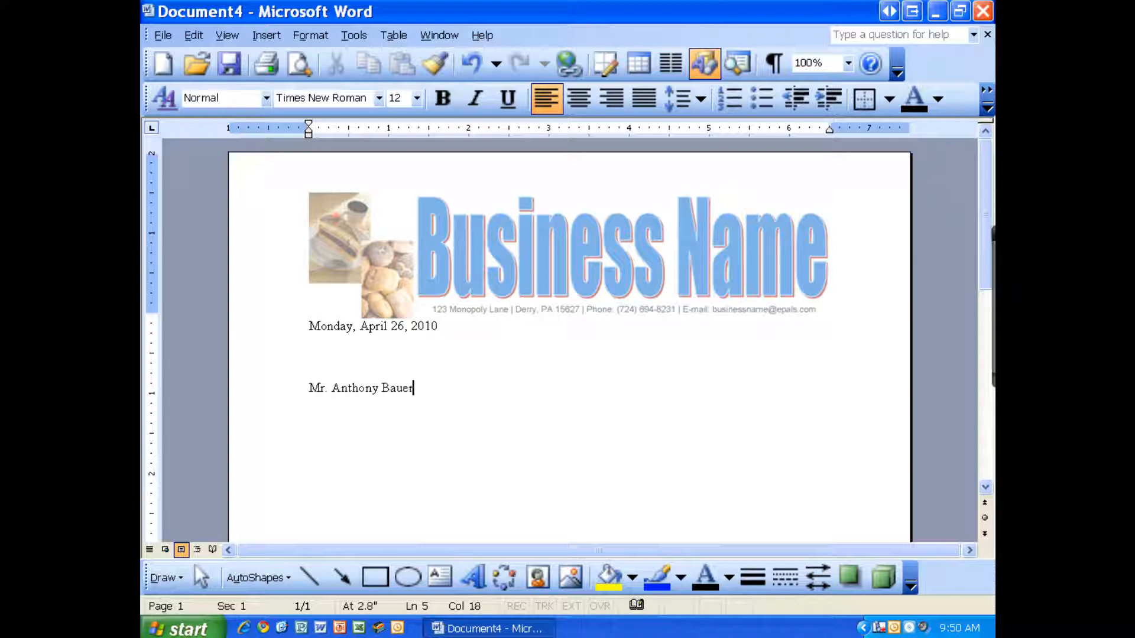
key("Return")
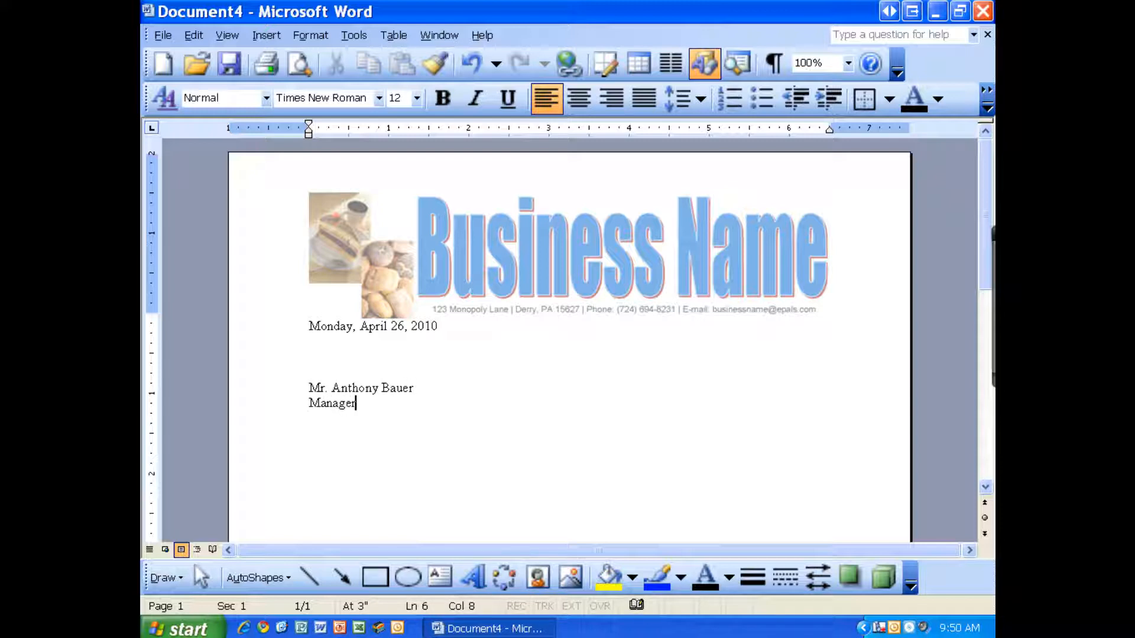
key("Return")
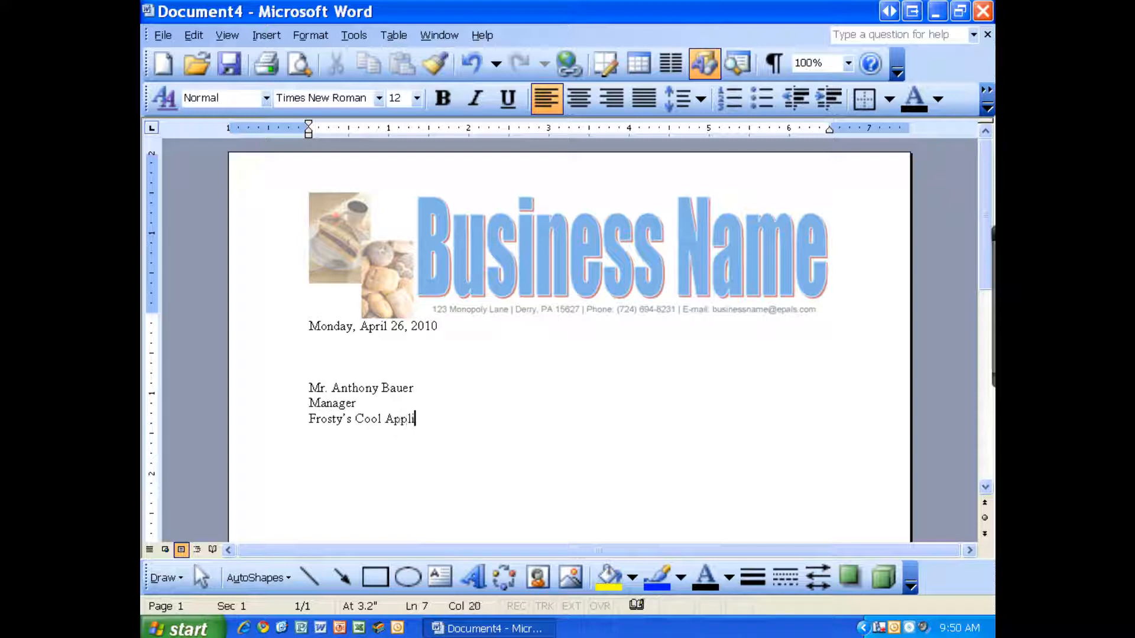
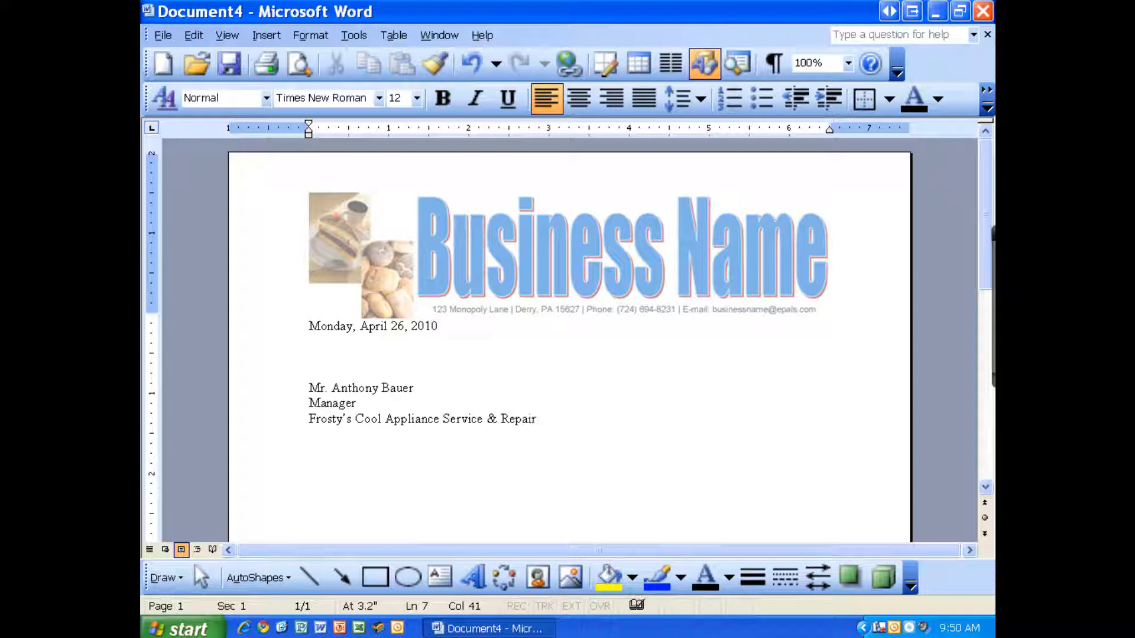
key("Return")
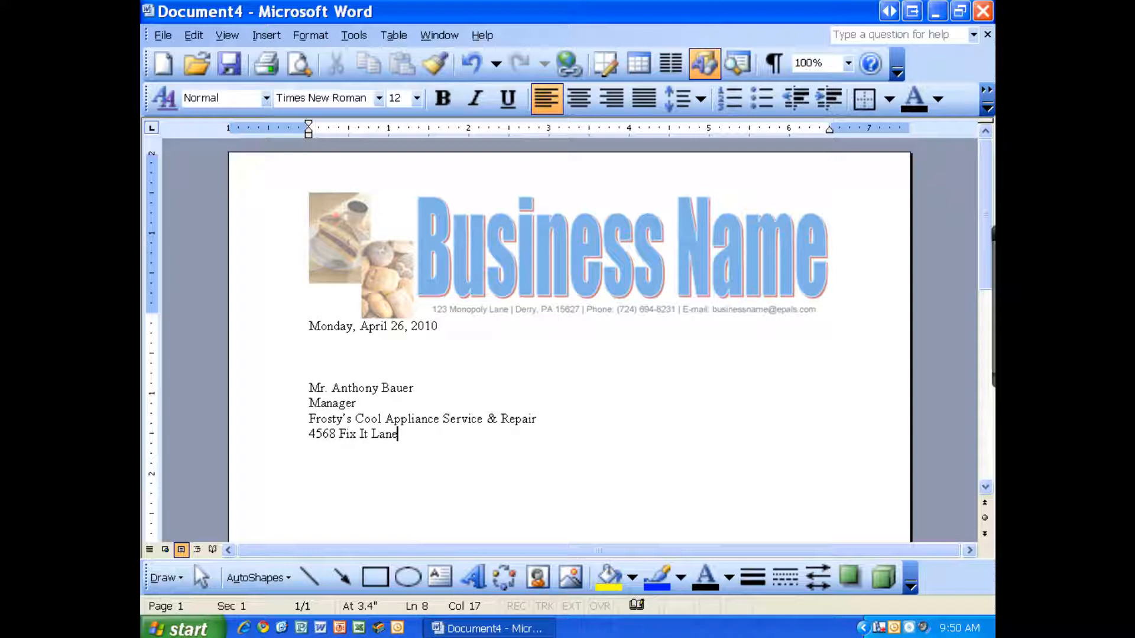
key("Return")
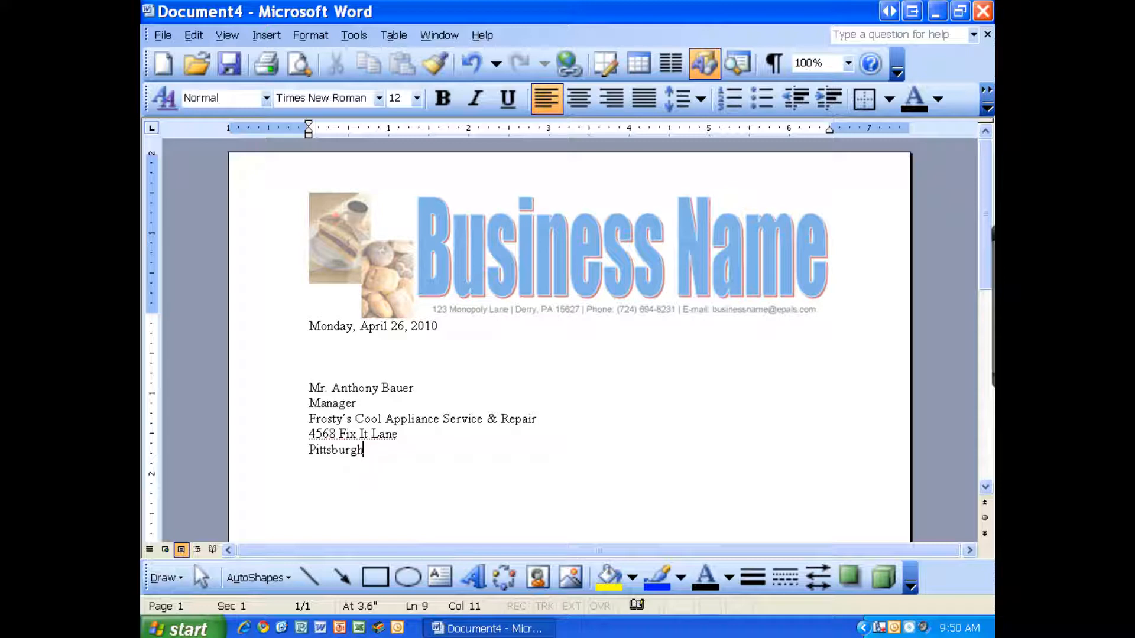
Step: Add the salutation 'Dear' with the recipient's title and surname, ending in a colon
key("Return")
key("Return")
type("Dear Mr. Bauer")
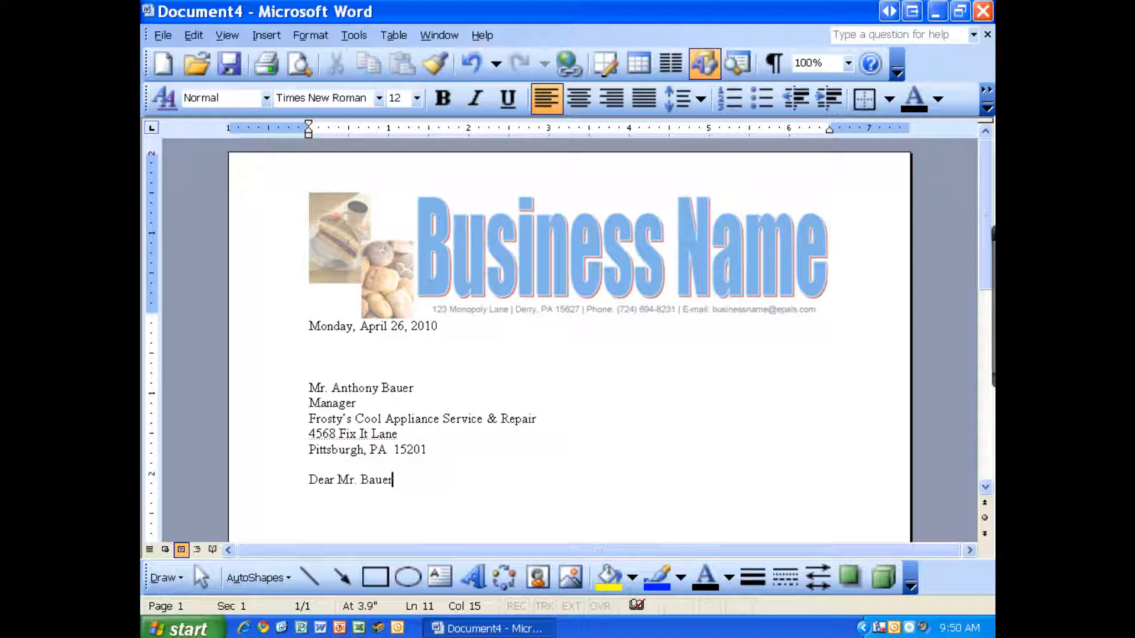
type(":")
key("Return")
key("Return")
left_click_drag(313, 329, 415, 338)
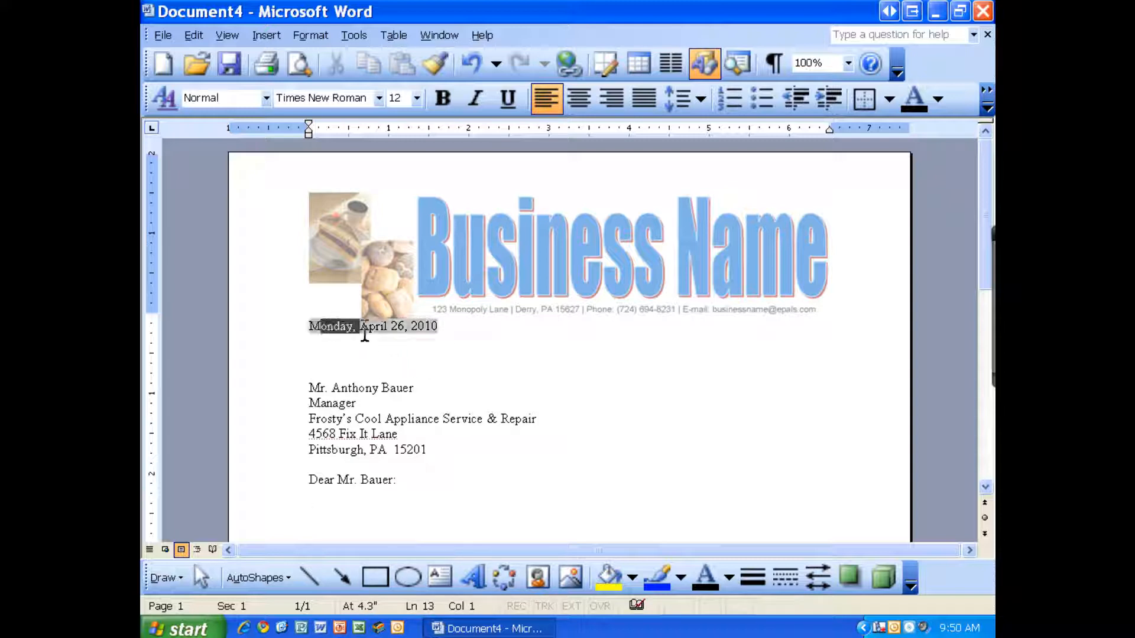
left_click(320, 343)
left_click(322, 359)
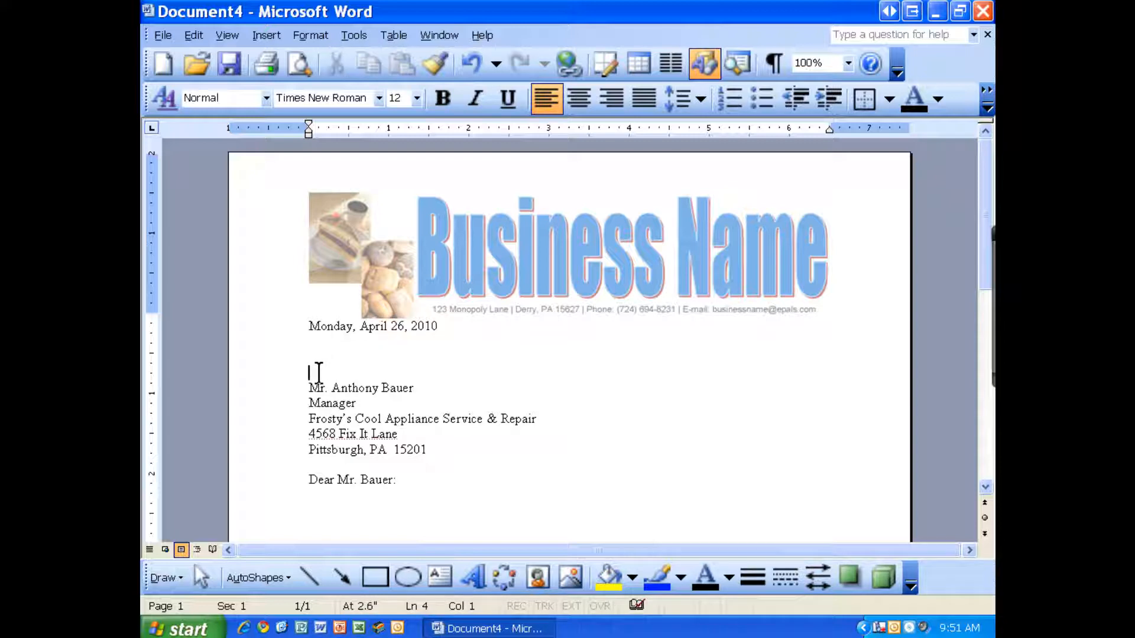
left_click_drag(308, 385, 424, 447)
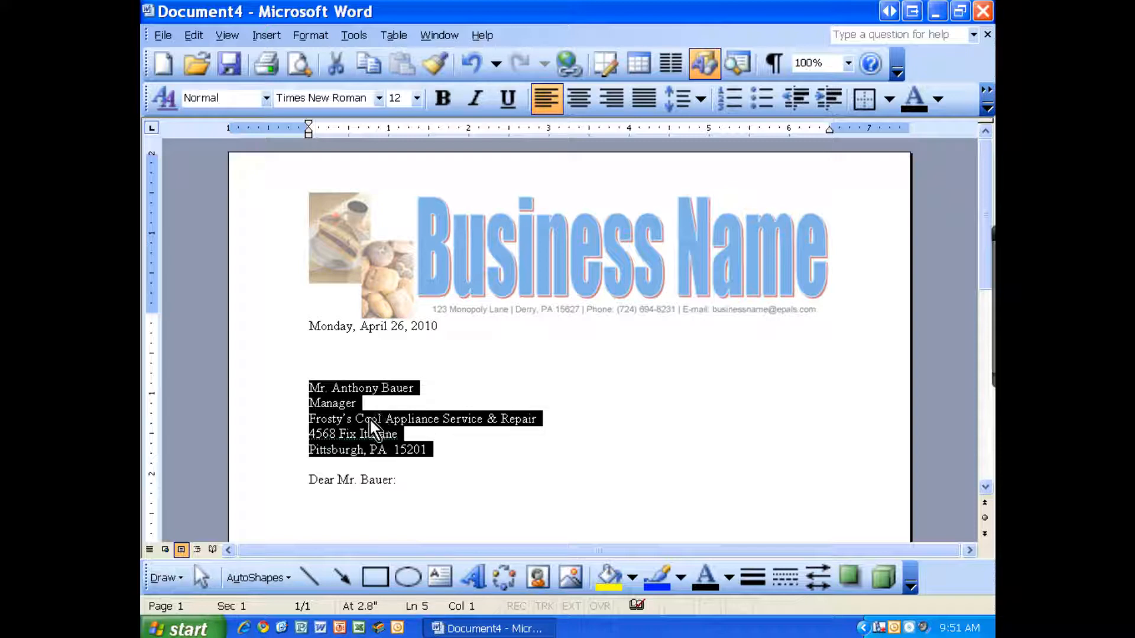
left_click(401, 389)
left_click_drag(402, 388, 524, 415)
left_click_drag(310, 434, 395, 448)
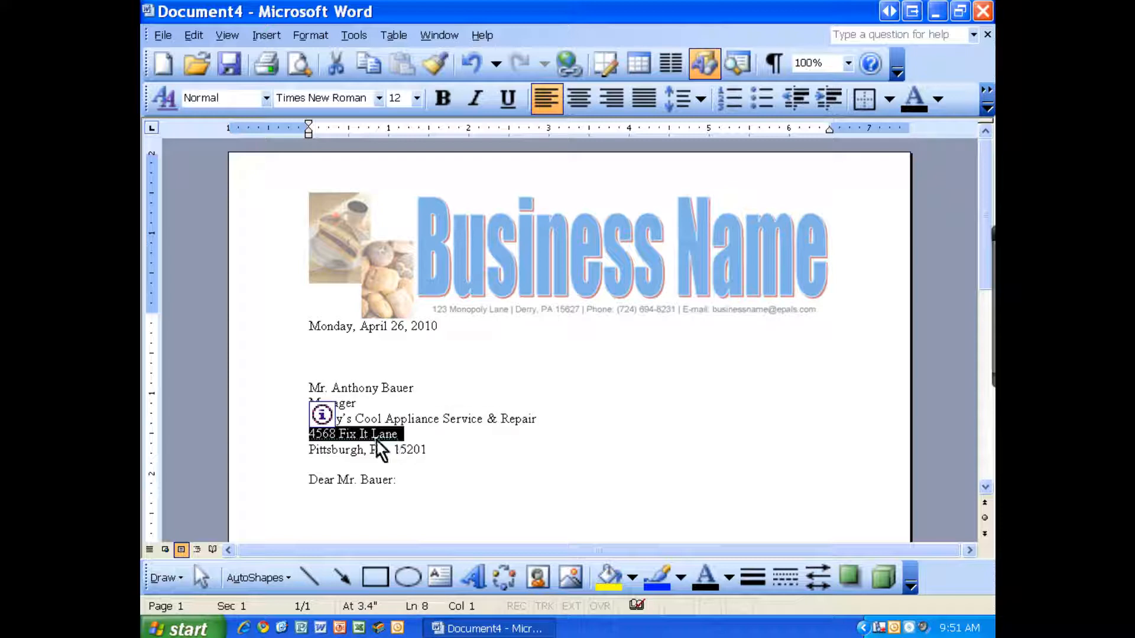
left_click_drag(310, 451, 338, 457)
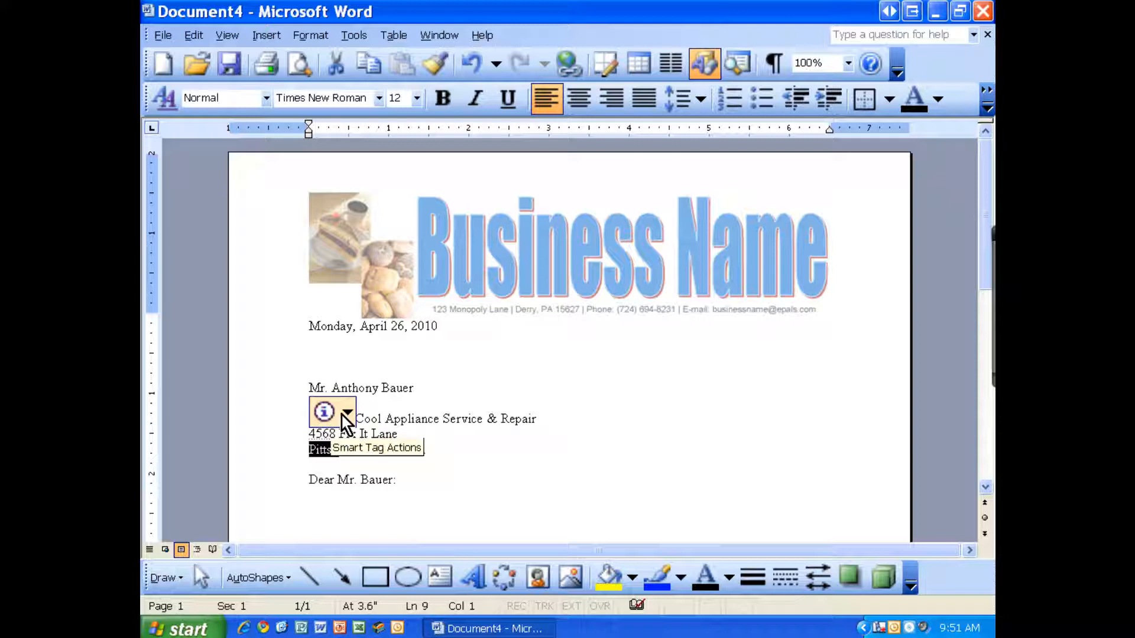
left_click(341, 416)
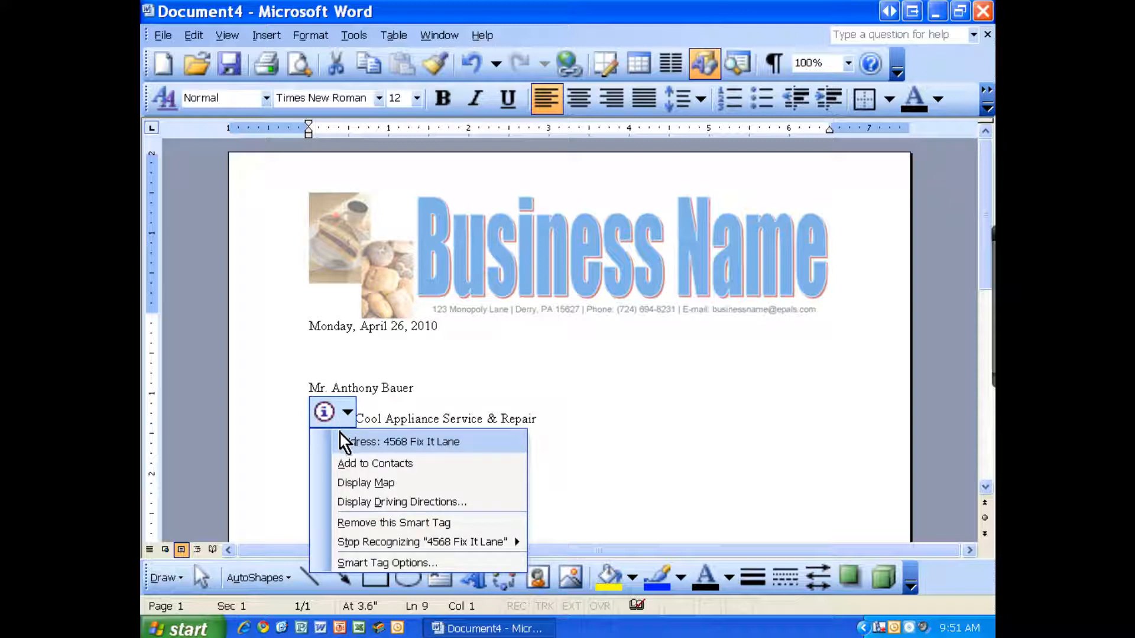
left_click(407, 418)
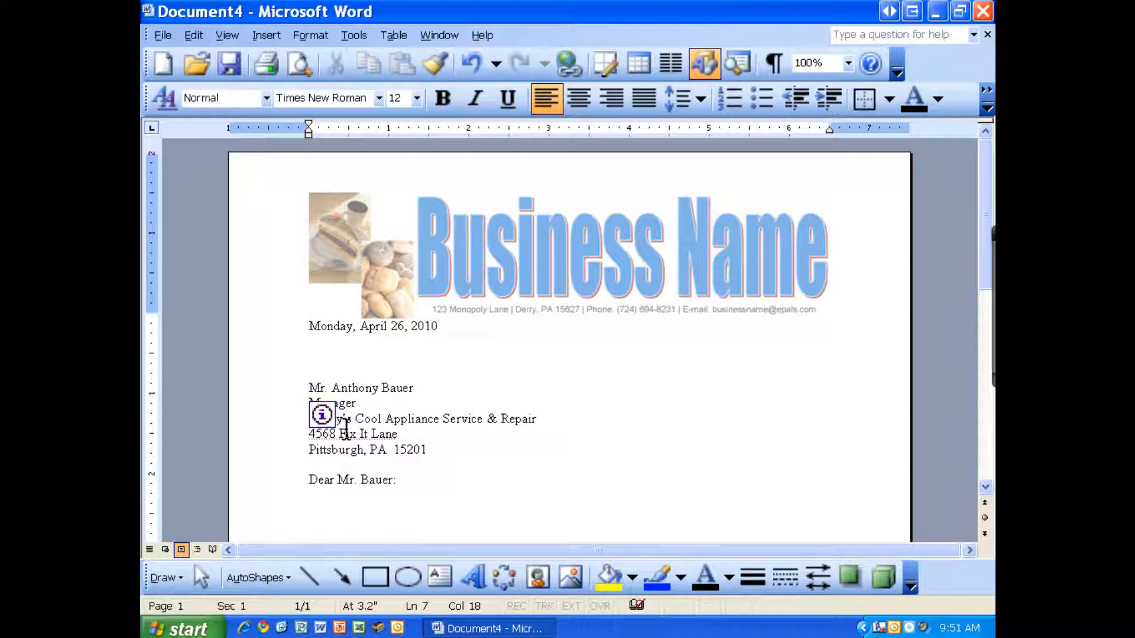
triple_click(390, 433)
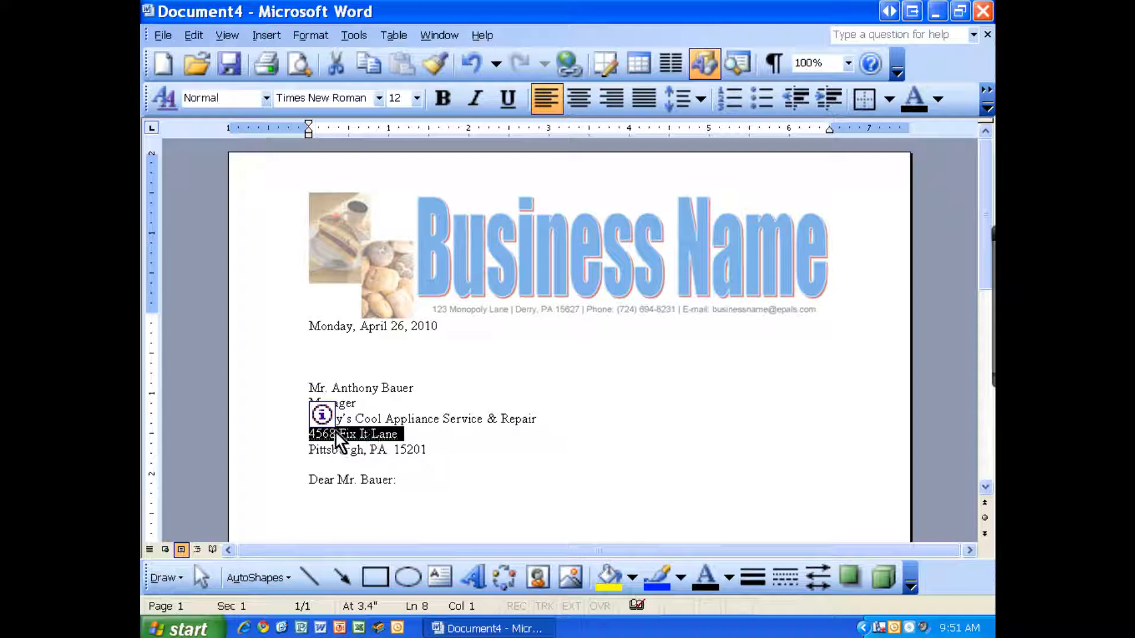
left_click(400, 479)
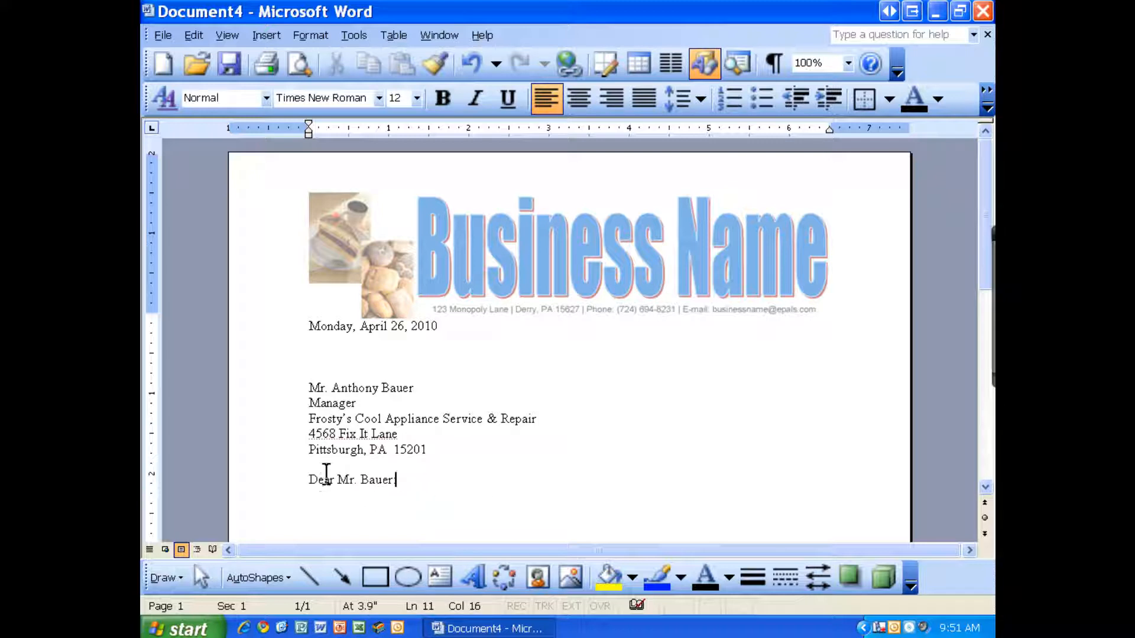
Step: Begin the first paragraph introducing the sender as part owner of Central Perk Coffee Shop
scroll(324, 480, "down", 1)
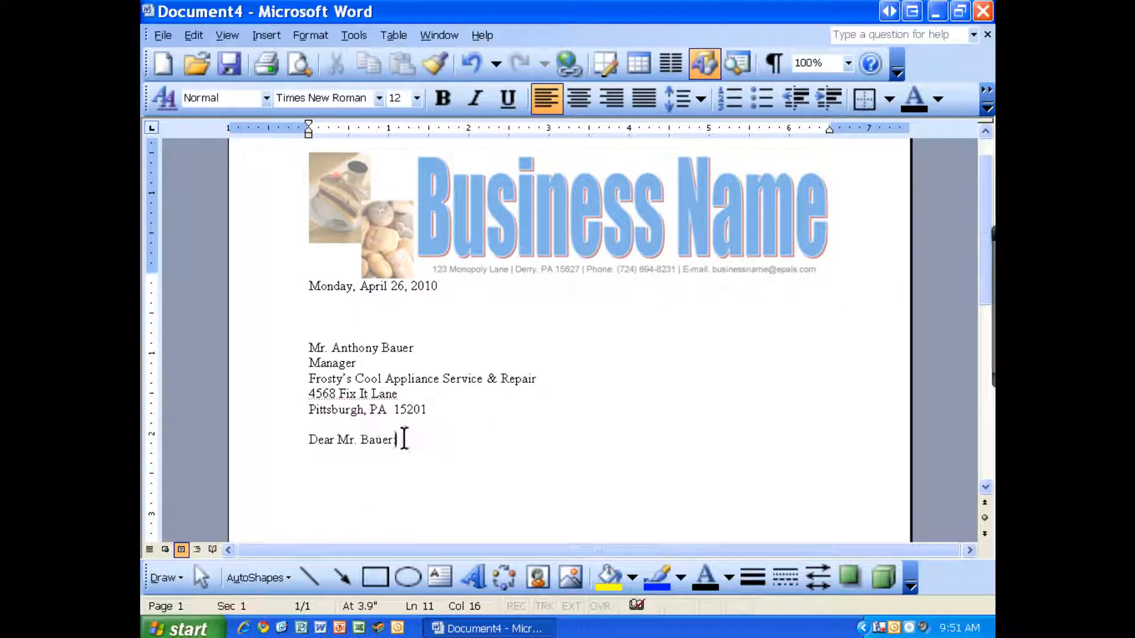
key("Return")
type("My name is Mr. McG")
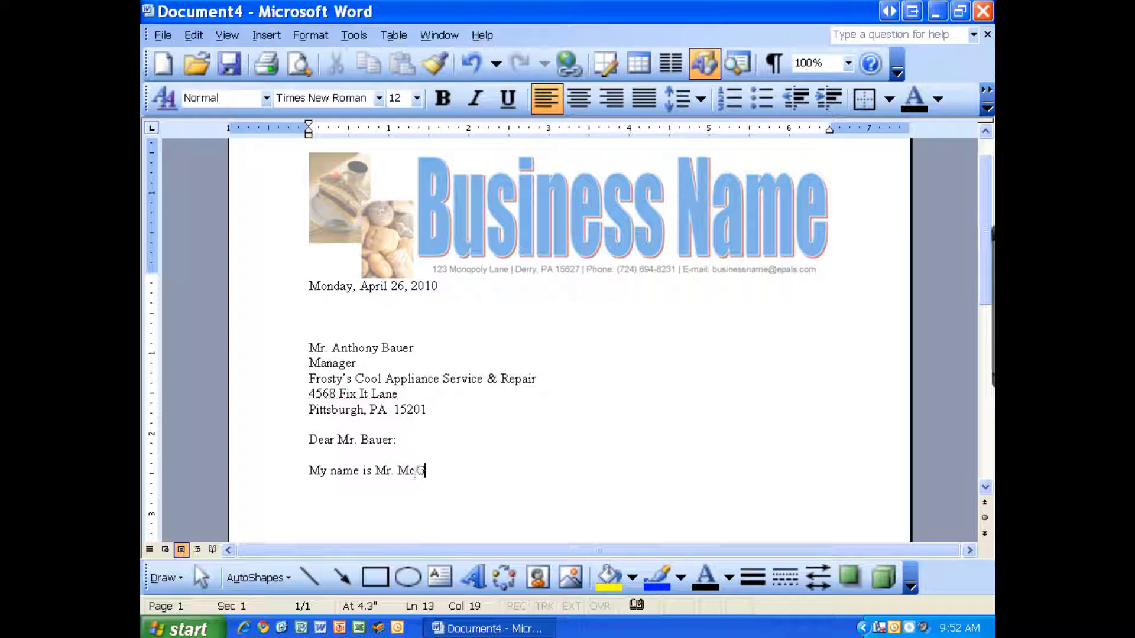
type("raw and I'm part ow")
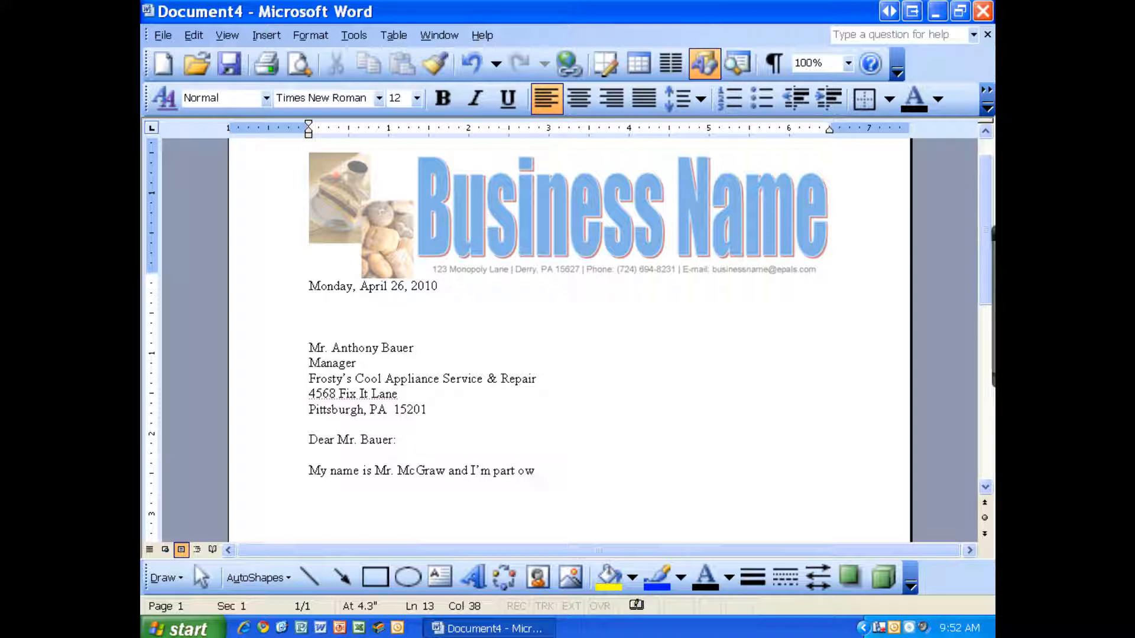
type("ner of Central P")
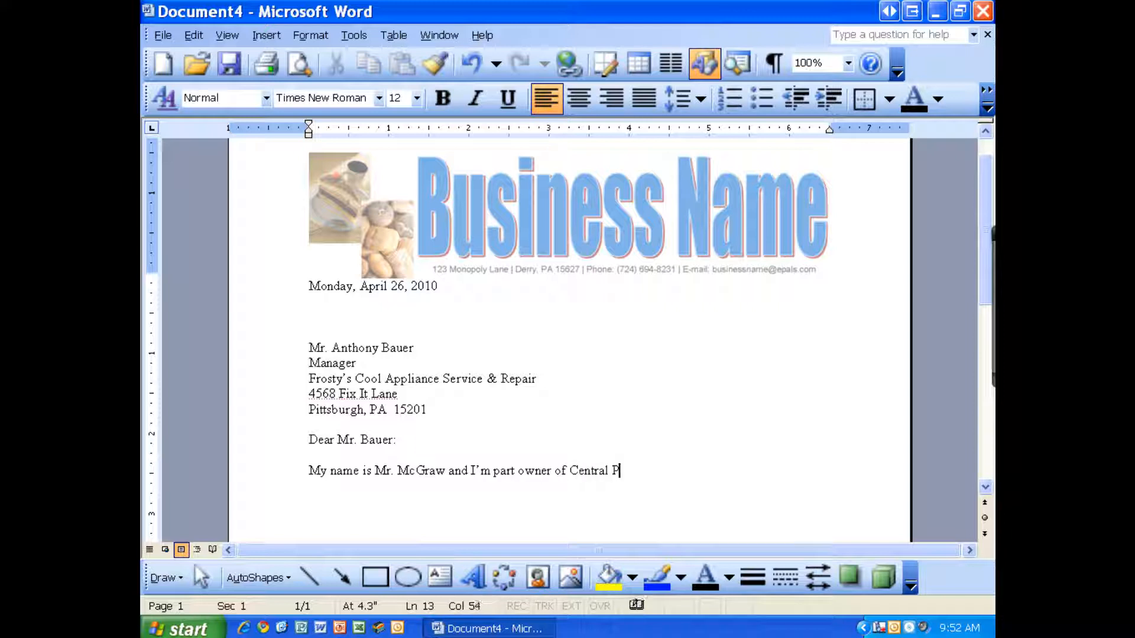
type("erk Coffee Shop in the heart")
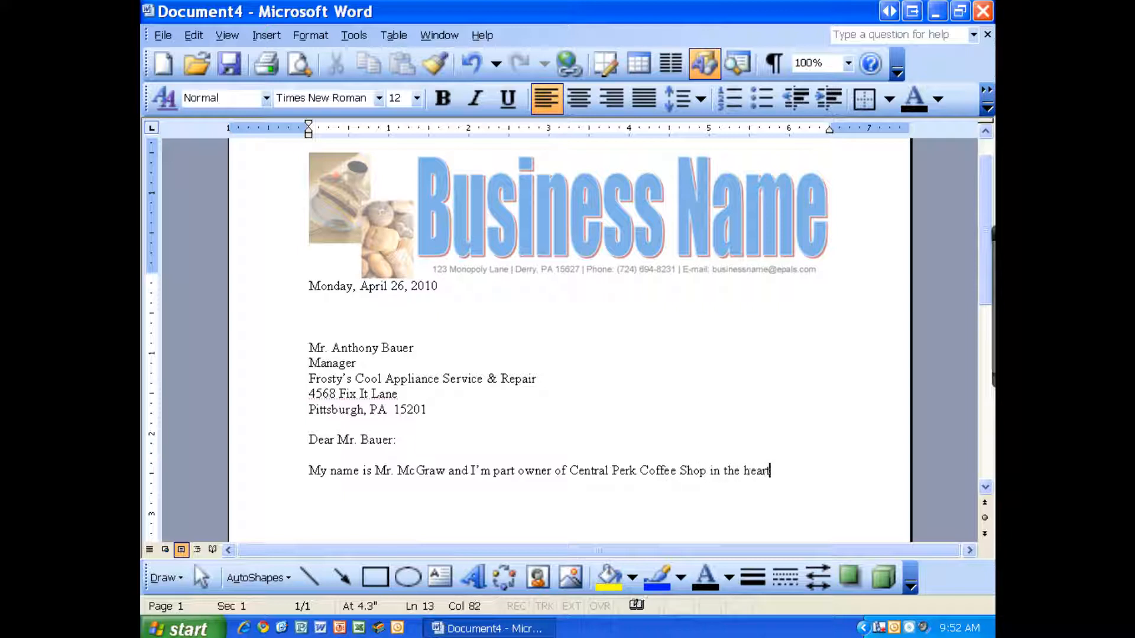
type(" of downtown P")
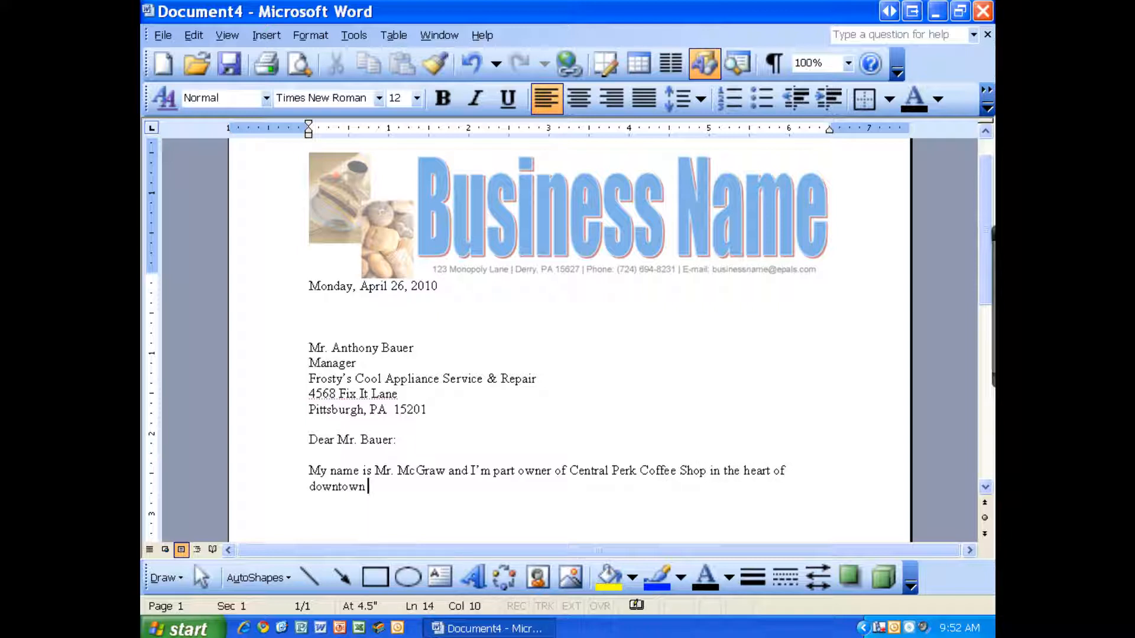
type("ittsburgh.  Unfortunately our cooler/freezer unit is not working properly and is in")
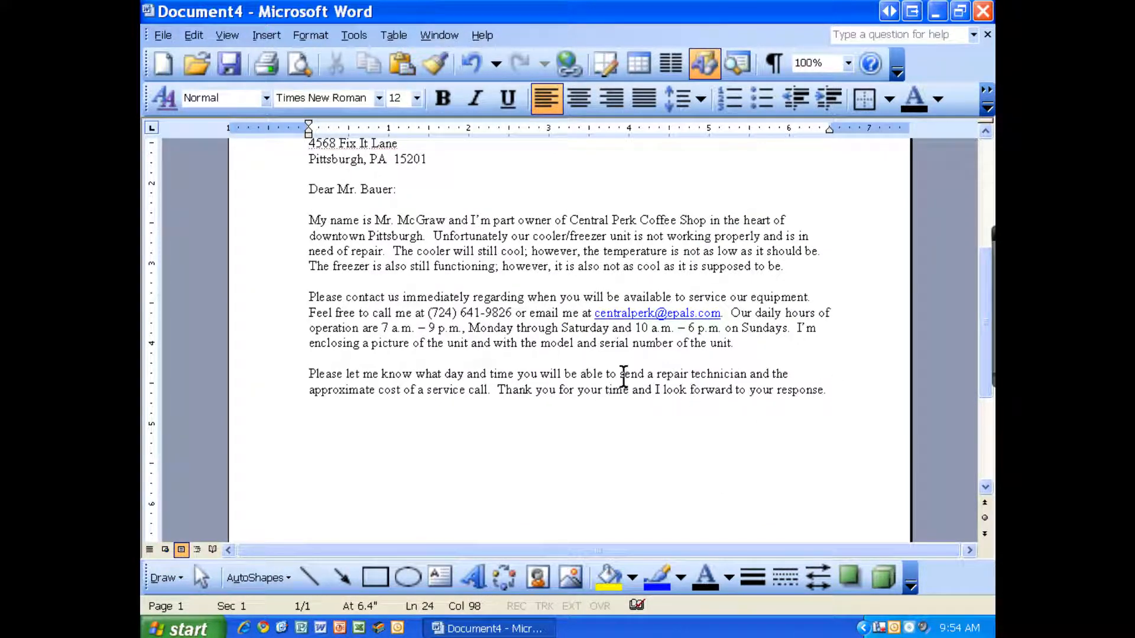
Step: Review the body paragraphs' key details, then add 'Sincerely,' below the last paragraph
left_click_drag(420, 312, 510, 313)
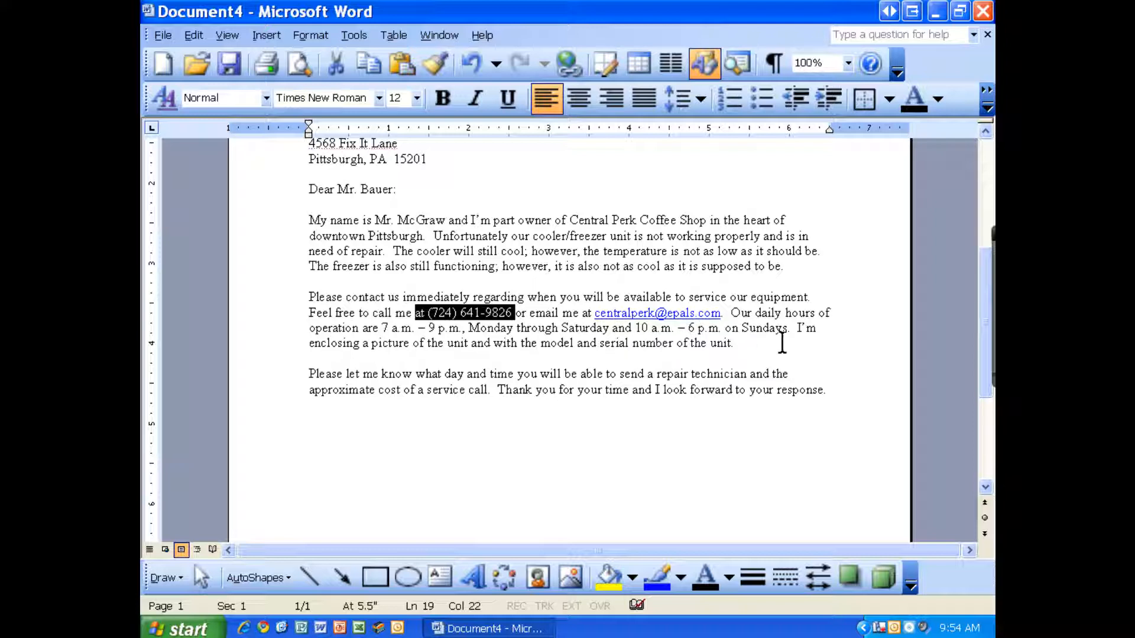
left_click_drag(795, 330, 546, 351)
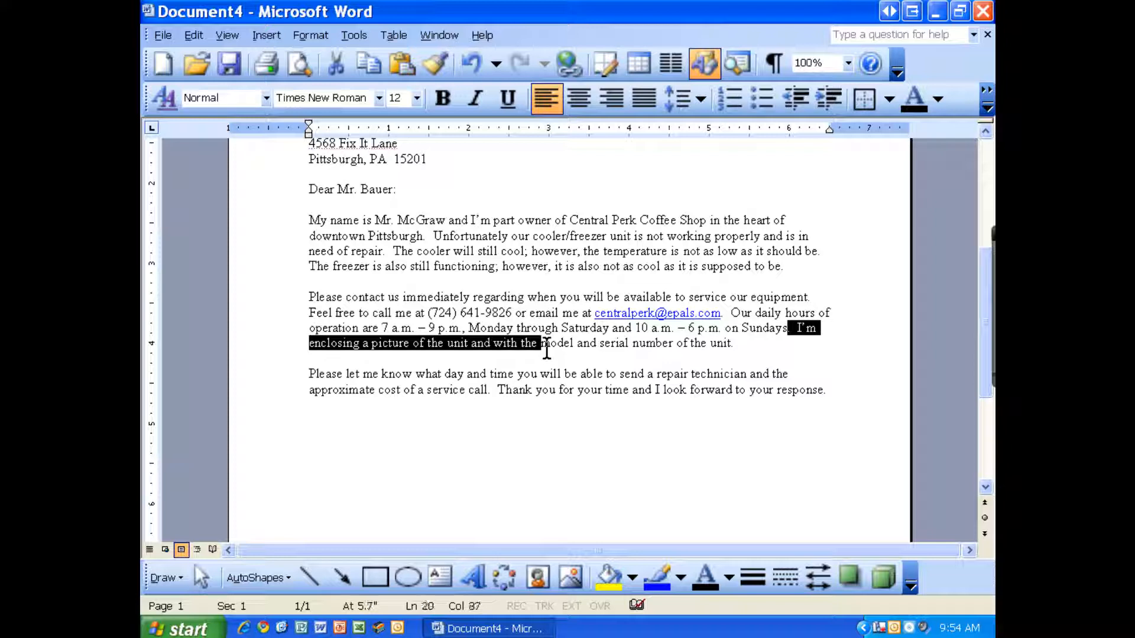
left_click(735, 344)
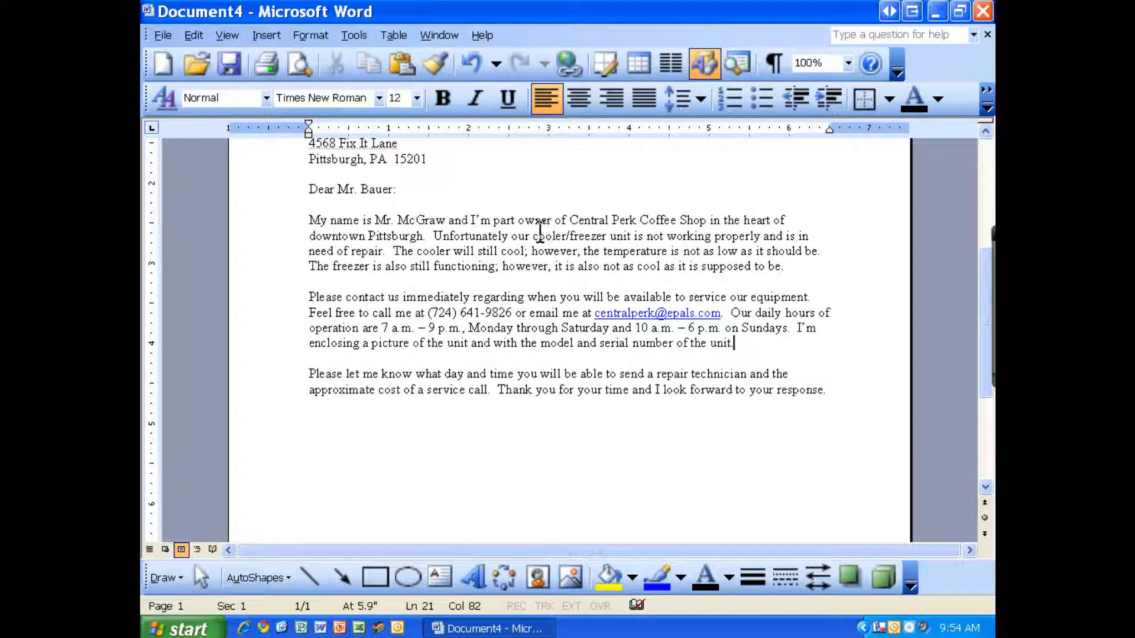
left_click_drag(533, 236, 586, 235)
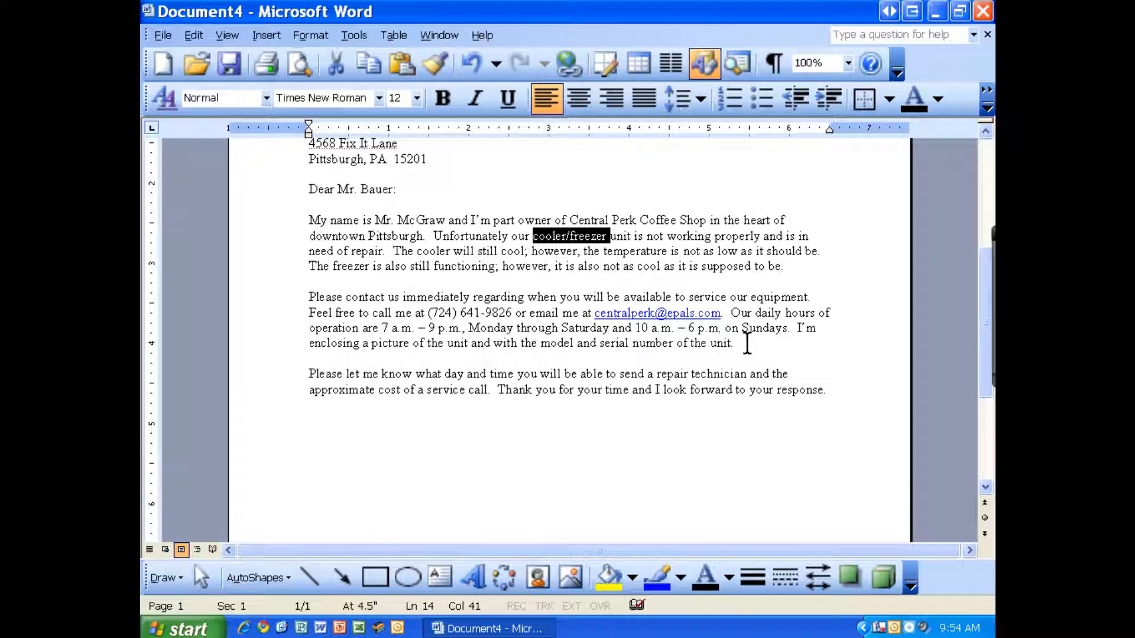
left_click(828, 391)
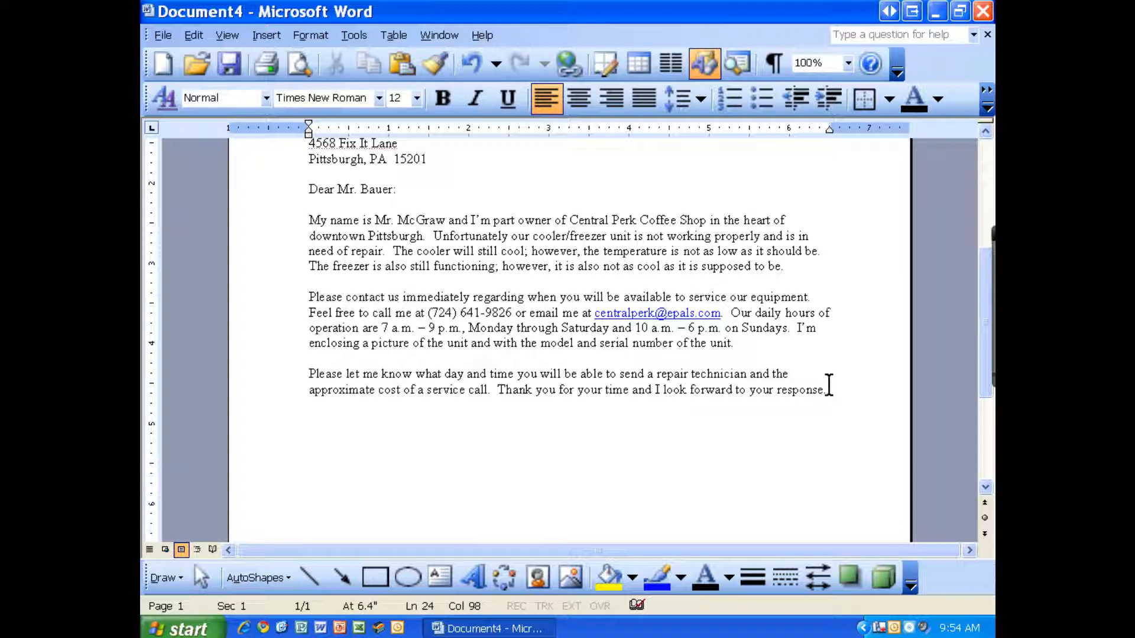
key("Return")
key("Return")
type("ncerely,")
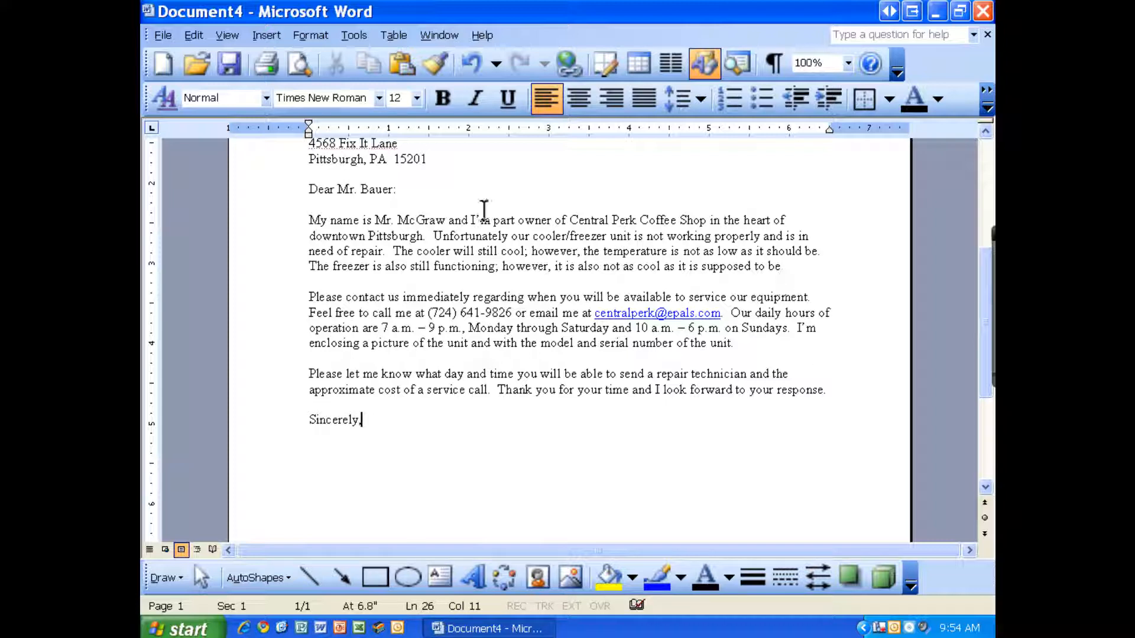
Step: Leave signature space below 'Sincerely,' and type the sender's name without the 'Mr.' title
left_click_drag(398, 192, 393, 192)
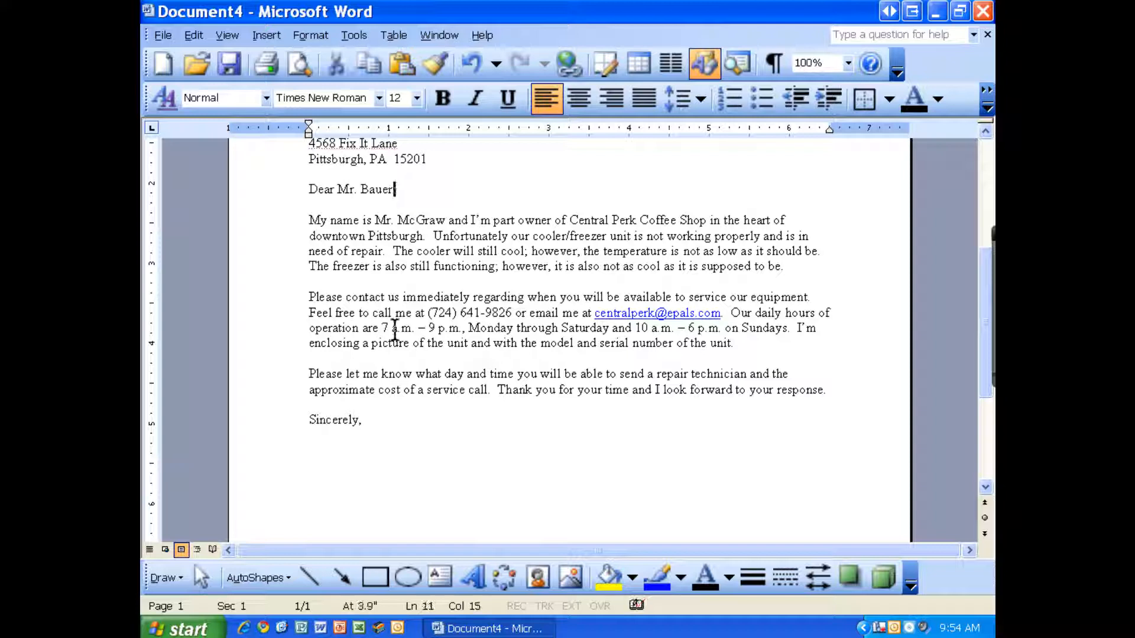
left_click_drag(363, 425, 359, 424)
left_click(375, 423)
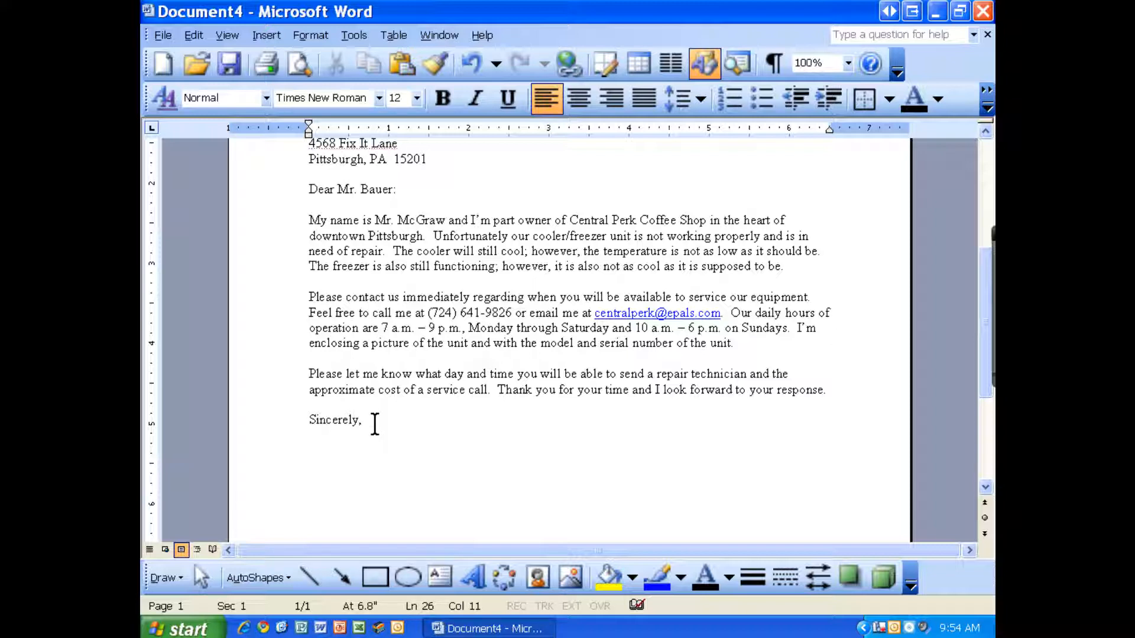
key("Return")
key("Return")
key("Return")
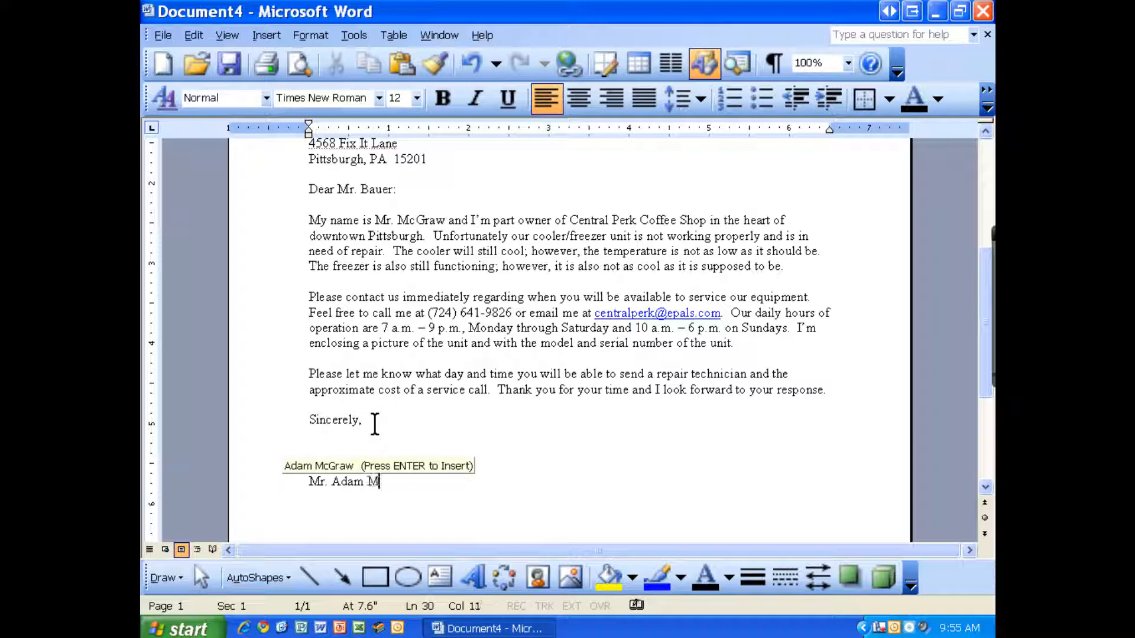
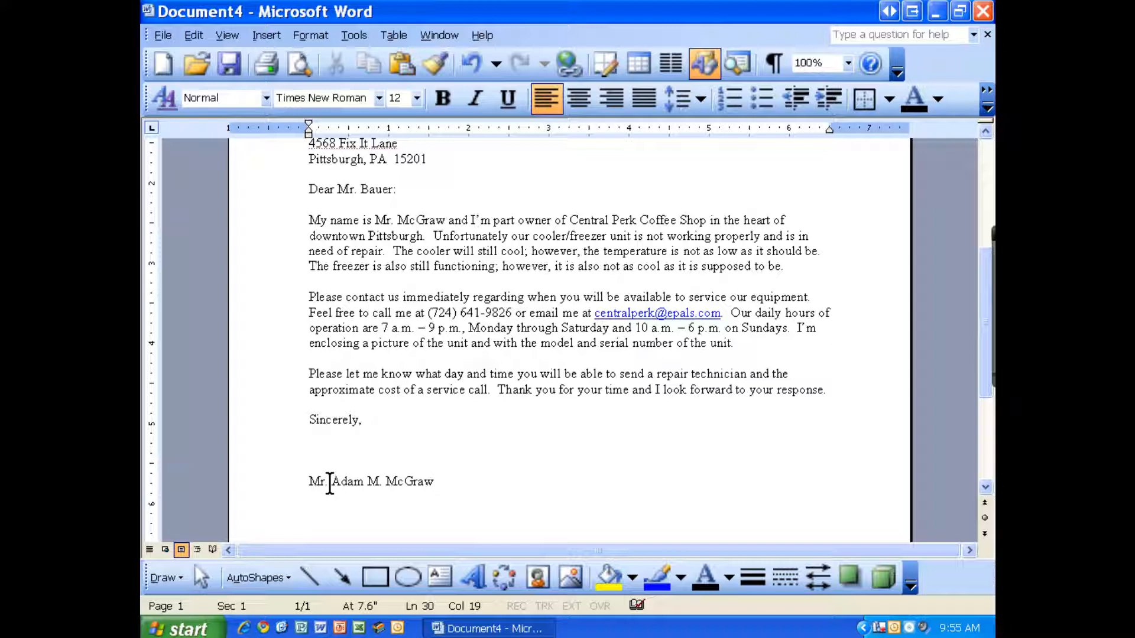
left_click_drag(334, 482, 304, 481)
key("Delete")
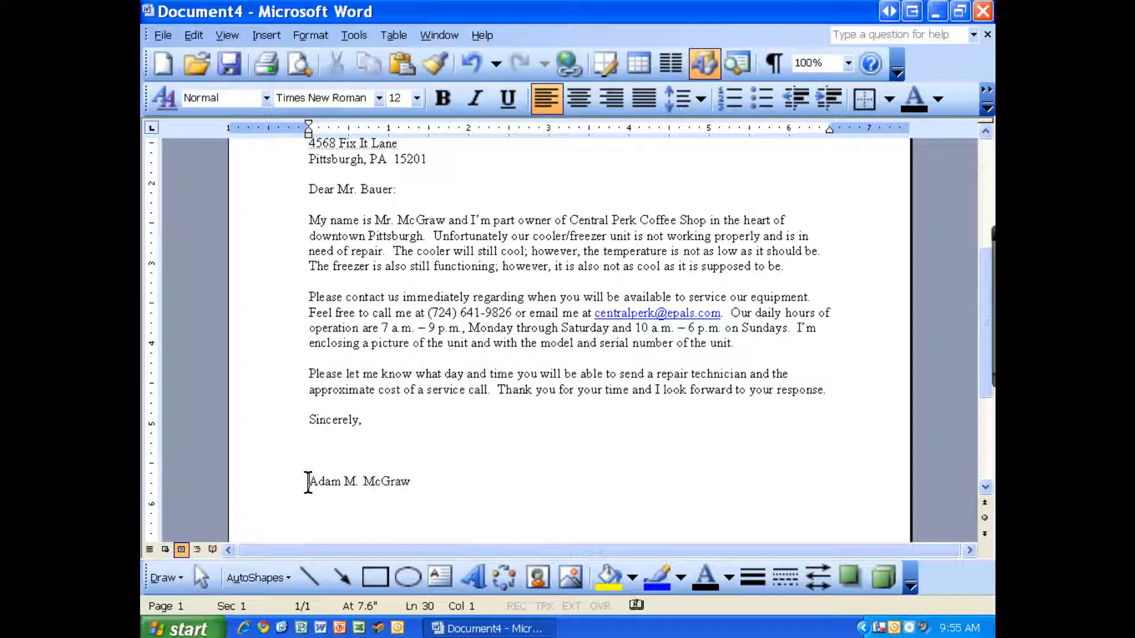
Step: Add the title 'Owner' below the typed name and review the signature space
left_click_drag(308, 482, 416, 487)
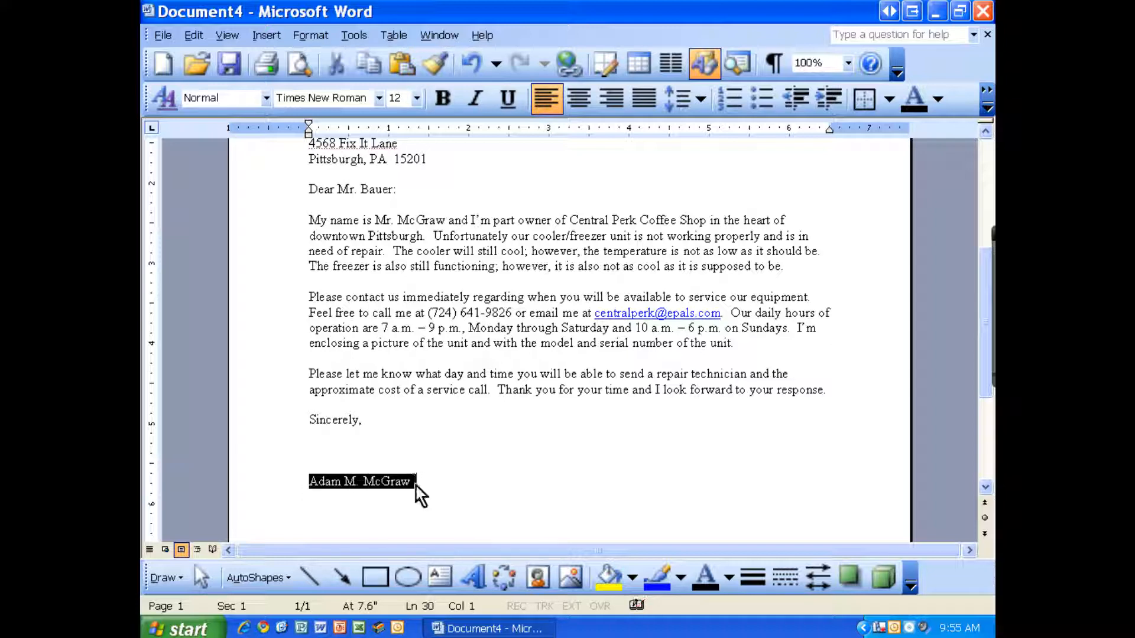
left_click(416, 487)
key("Return")
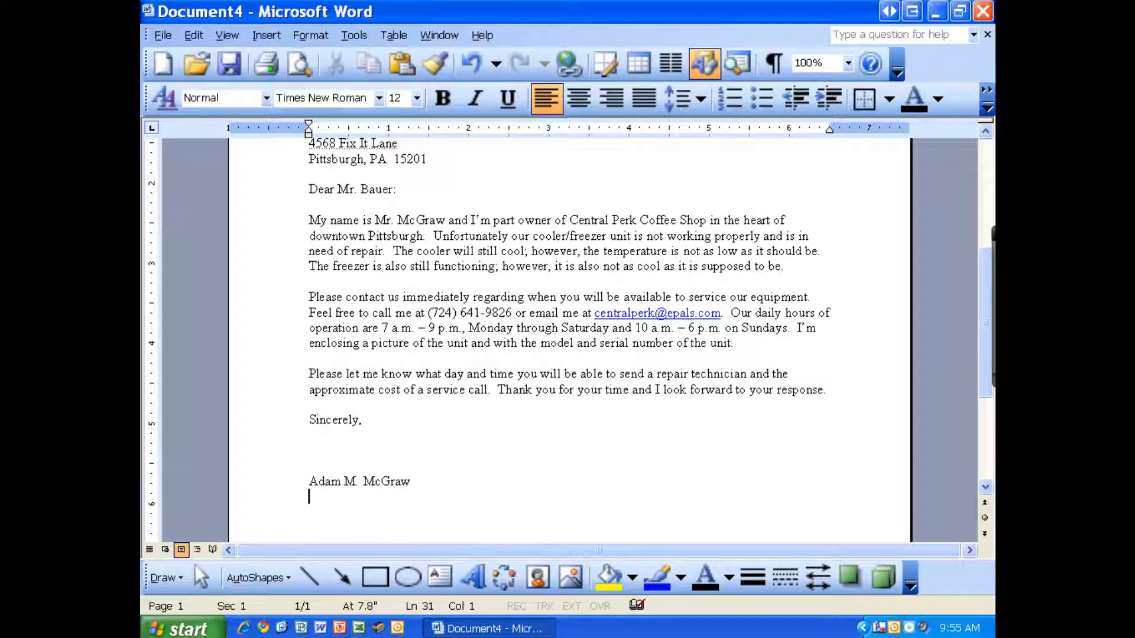
type("Owner")
left_click(374, 467)
left_click_drag(321, 437, 345, 459)
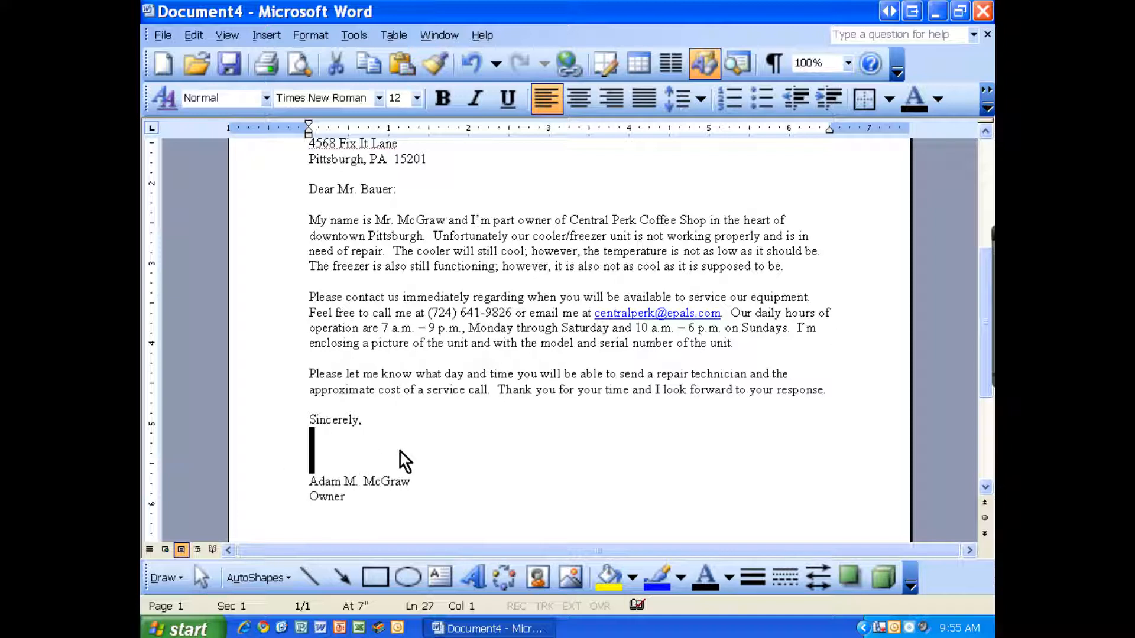
left_click(367, 495)
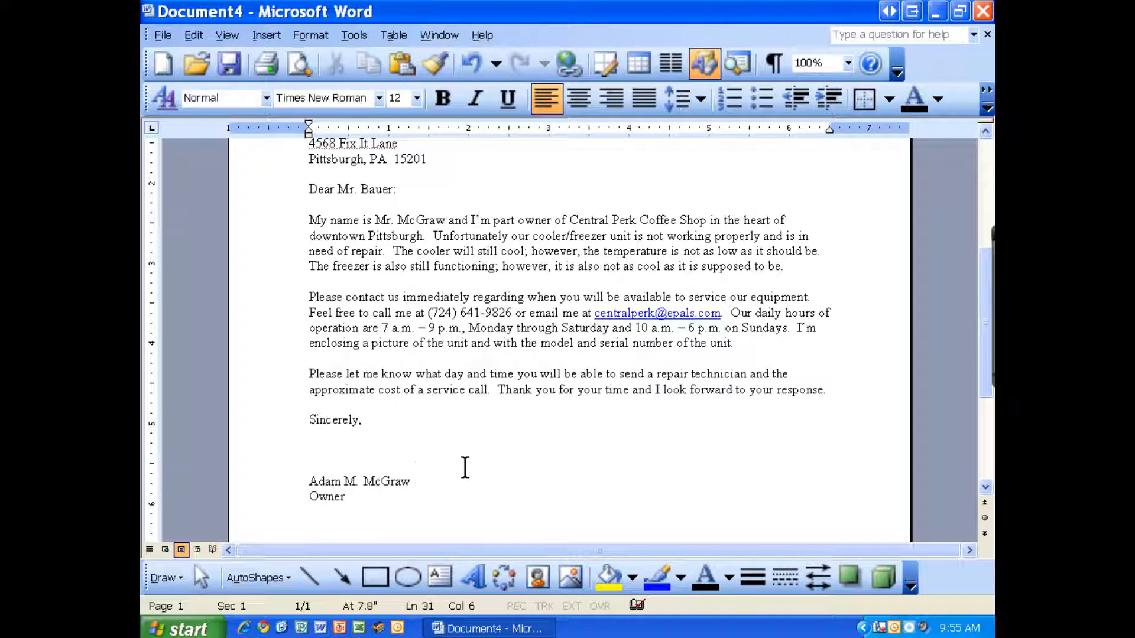
left_click_drag(734, 343, 309, 345)
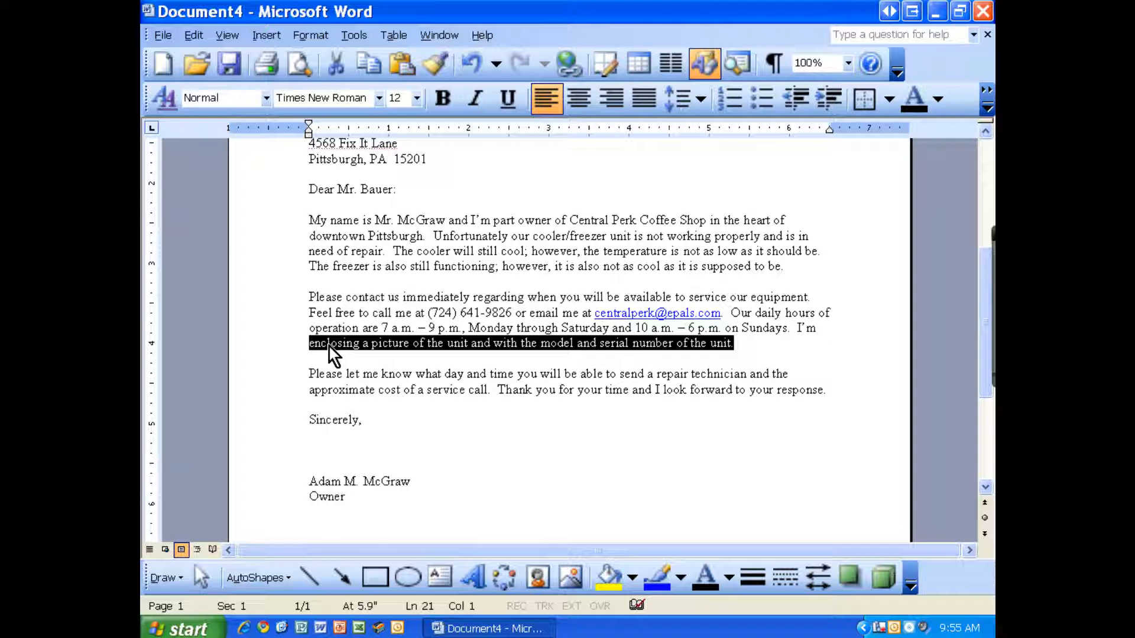
Step: Type 'Enclosure: Photo' on a new line, one blank line below 'Owner'
left_click_drag(309, 343, 410, 342)
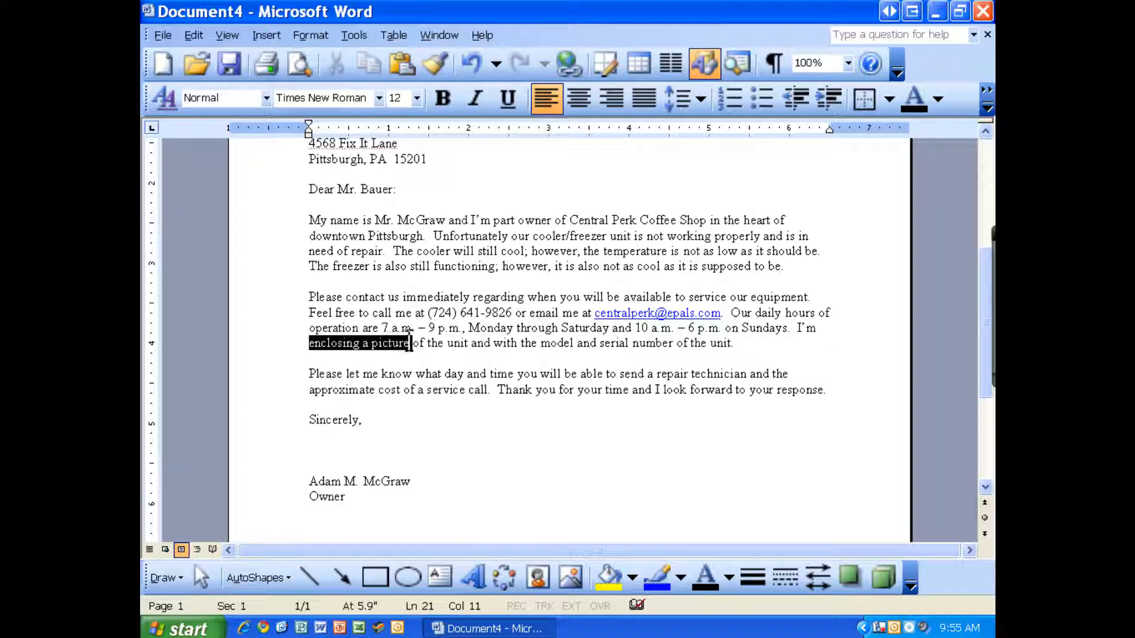
left_click(363, 499)
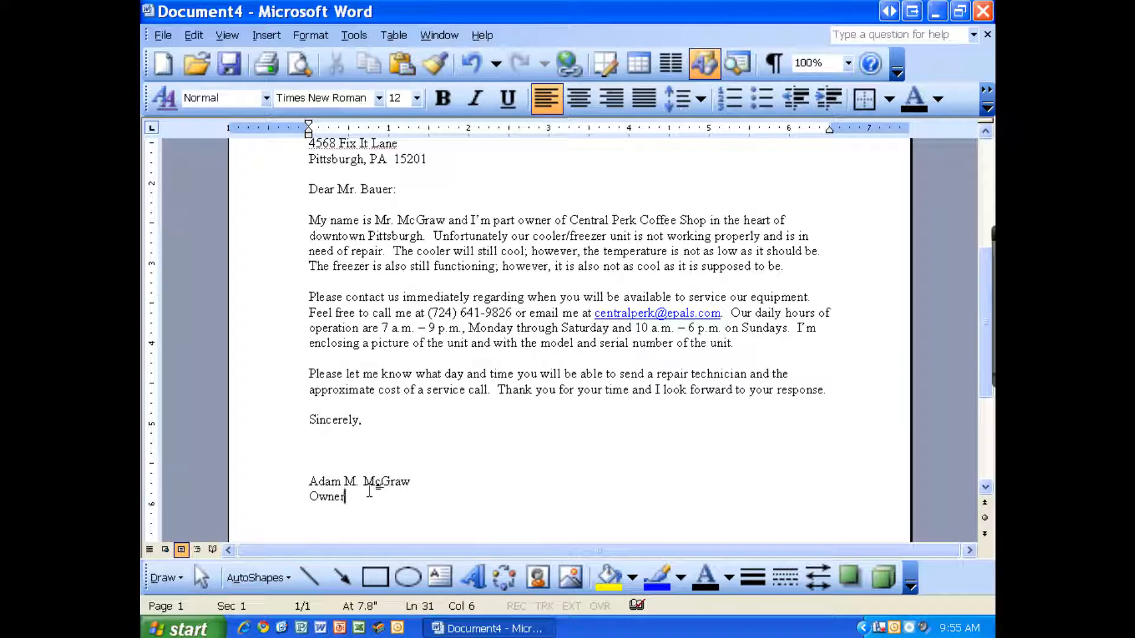
key("Return")
key("Return")
type("Enclosure")
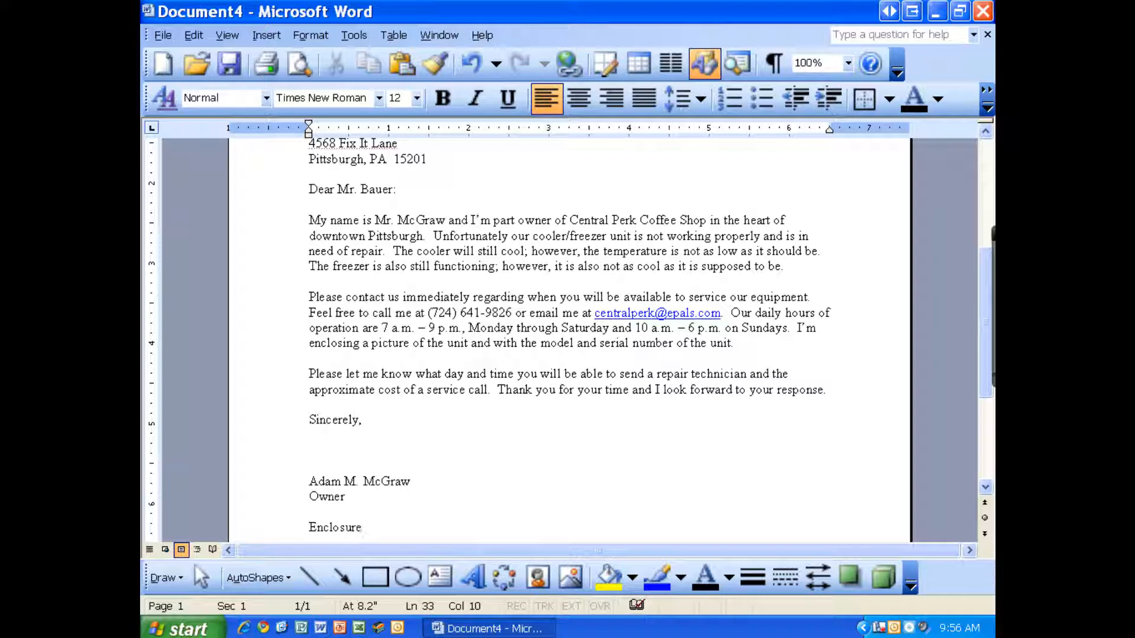
type(": Photo")
scroll(455, 516, "down", 3, "ctrl")
scroll(490, 451, "up", 1, "ctrl")
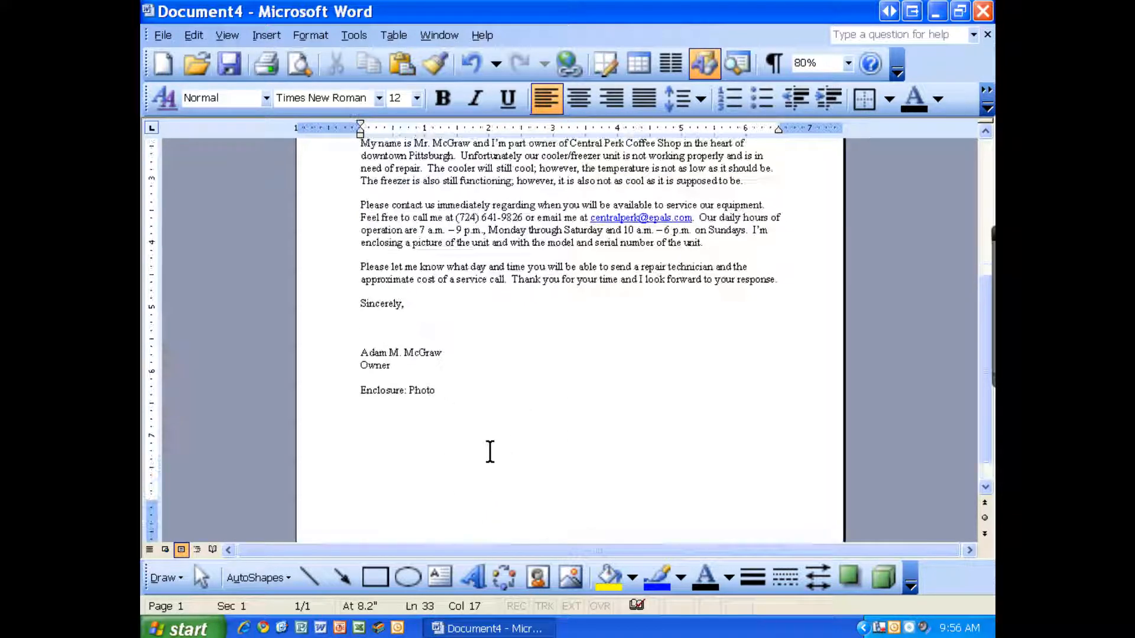
scroll(490, 451, "up", 8)
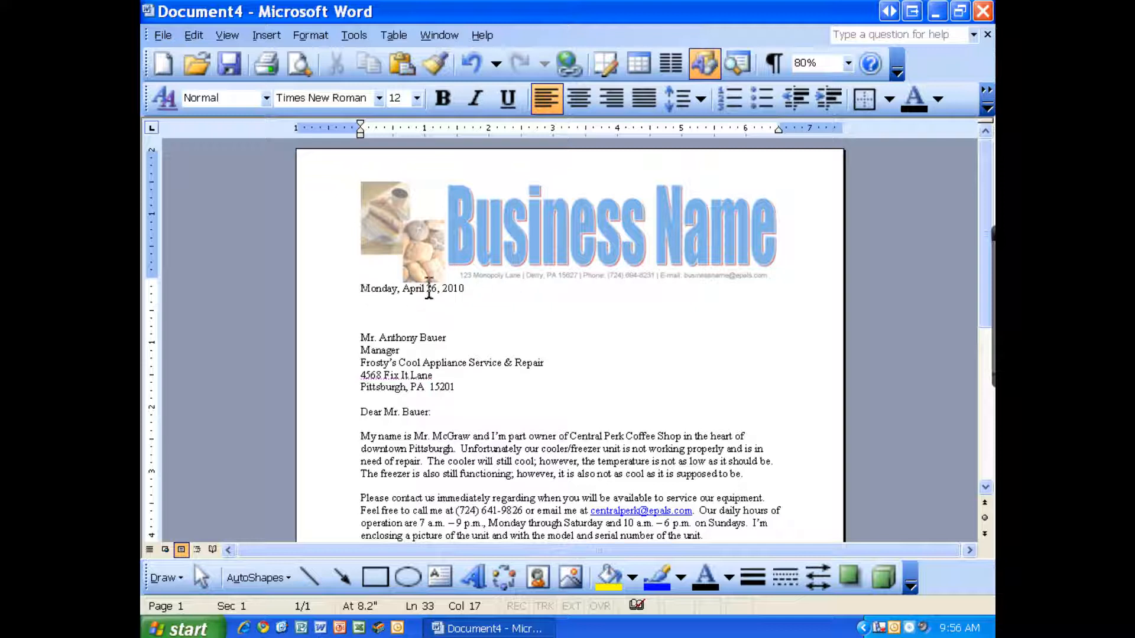
left_click(399, 319)
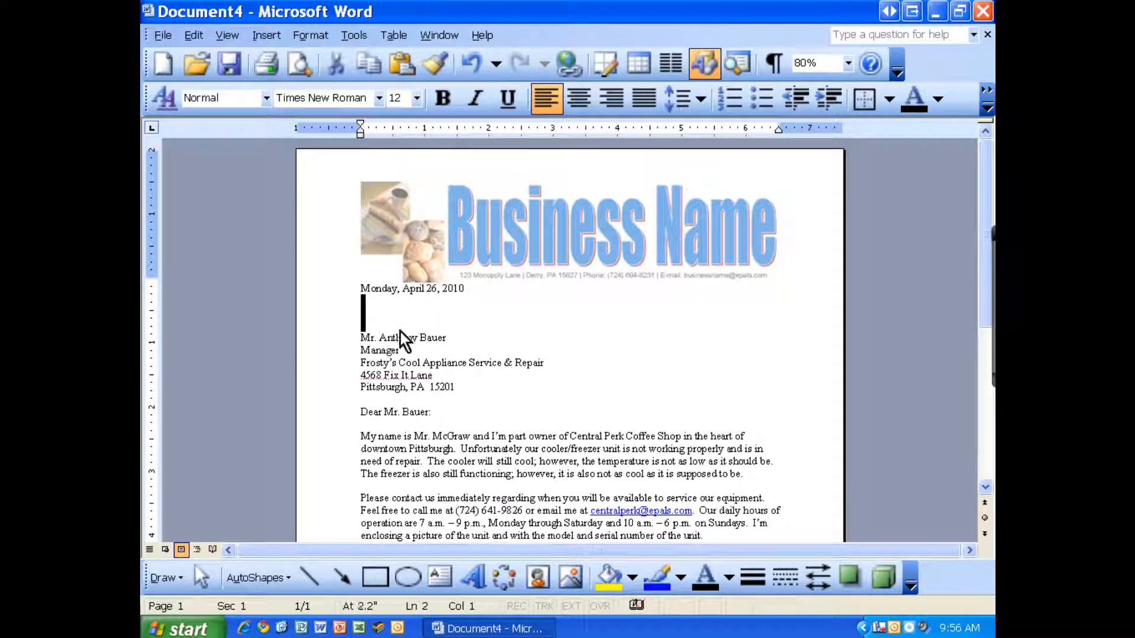
left_click_drag(362, 337, 459, 385)
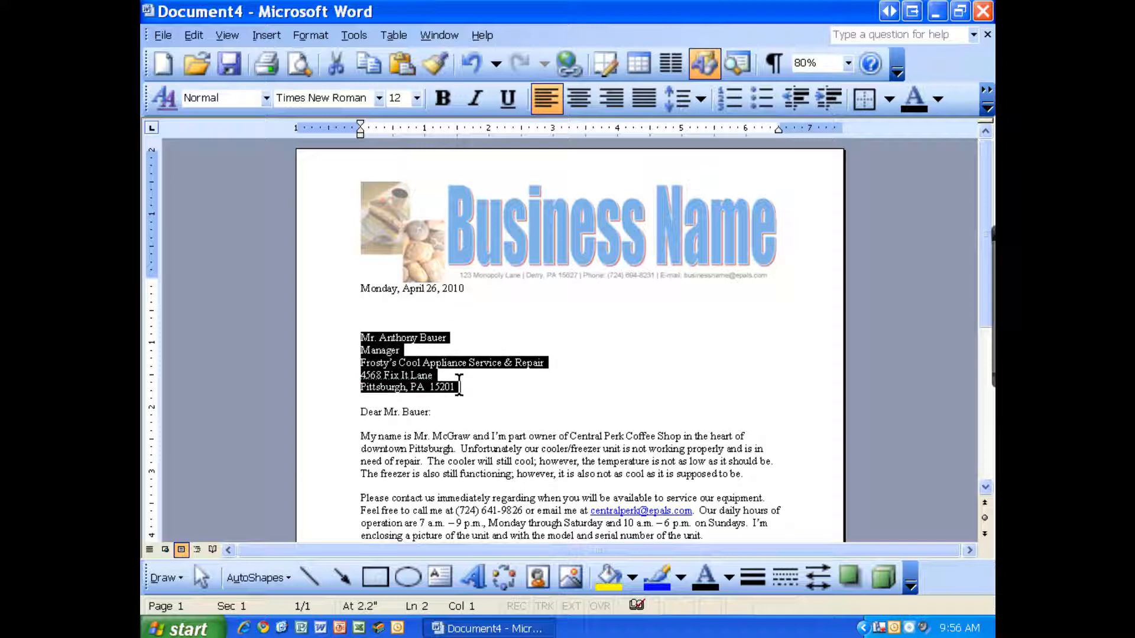
scroll(459, 386, "down", 4)
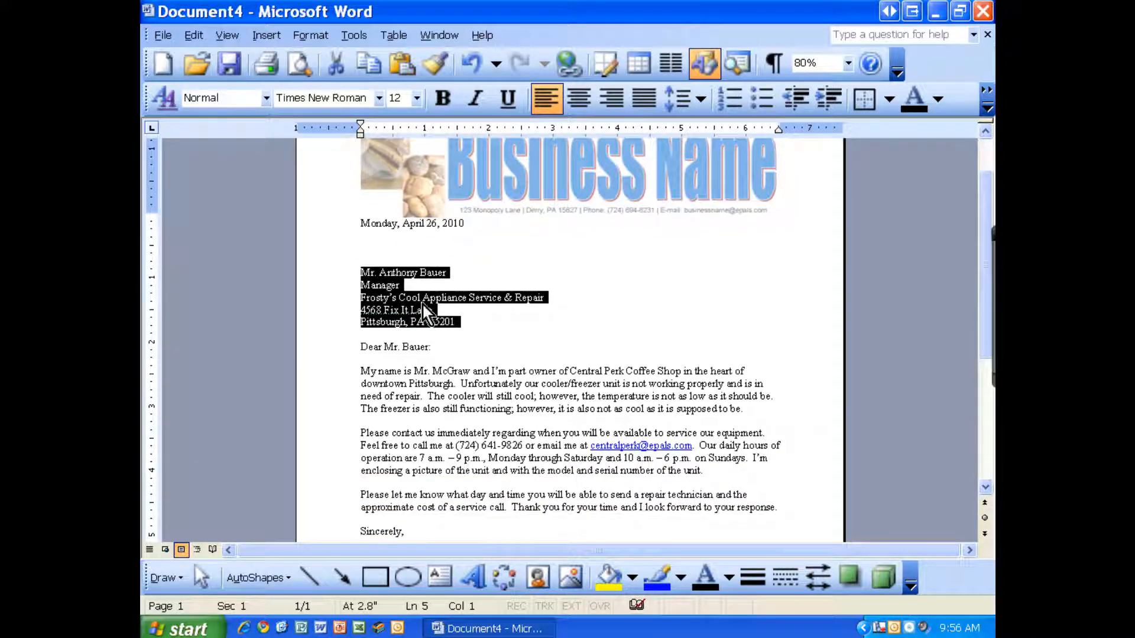
left_click(363, 222)
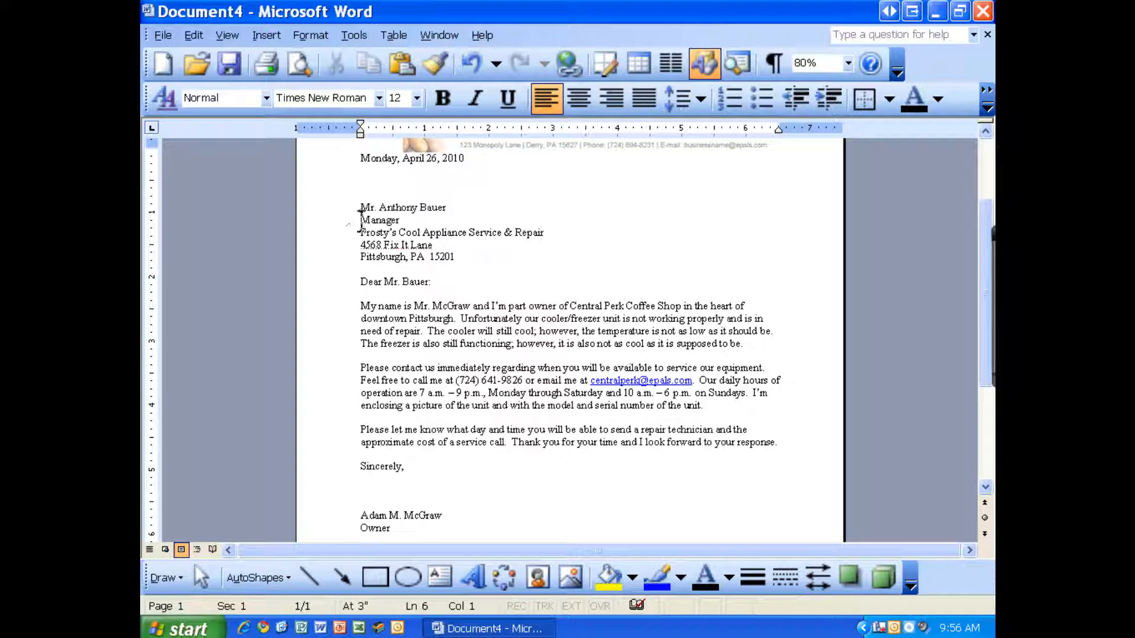
left_click_drag(359, 220, 411, 219)
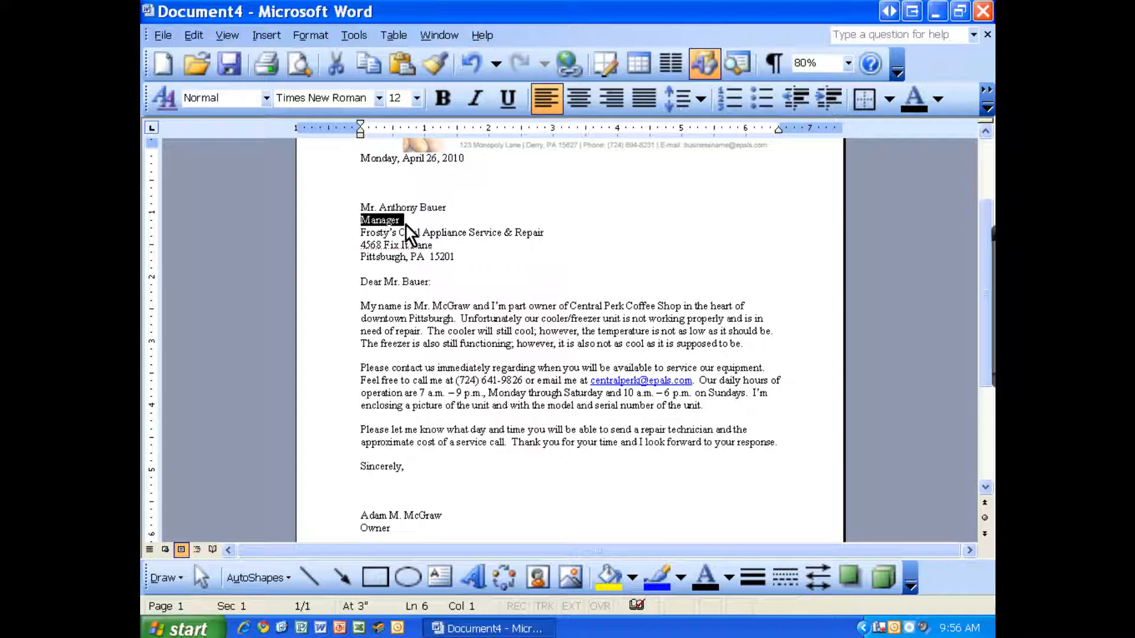
key("Delete")
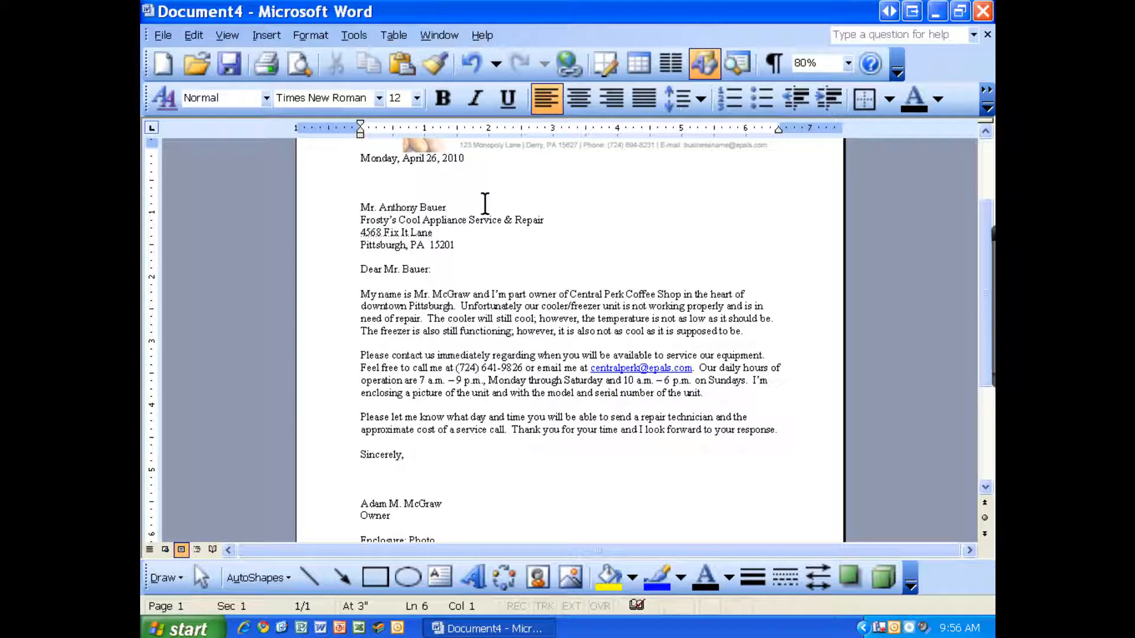
left_click(467, 66)
left_click(430, 224)
scroll(433, 249, "down", 5)
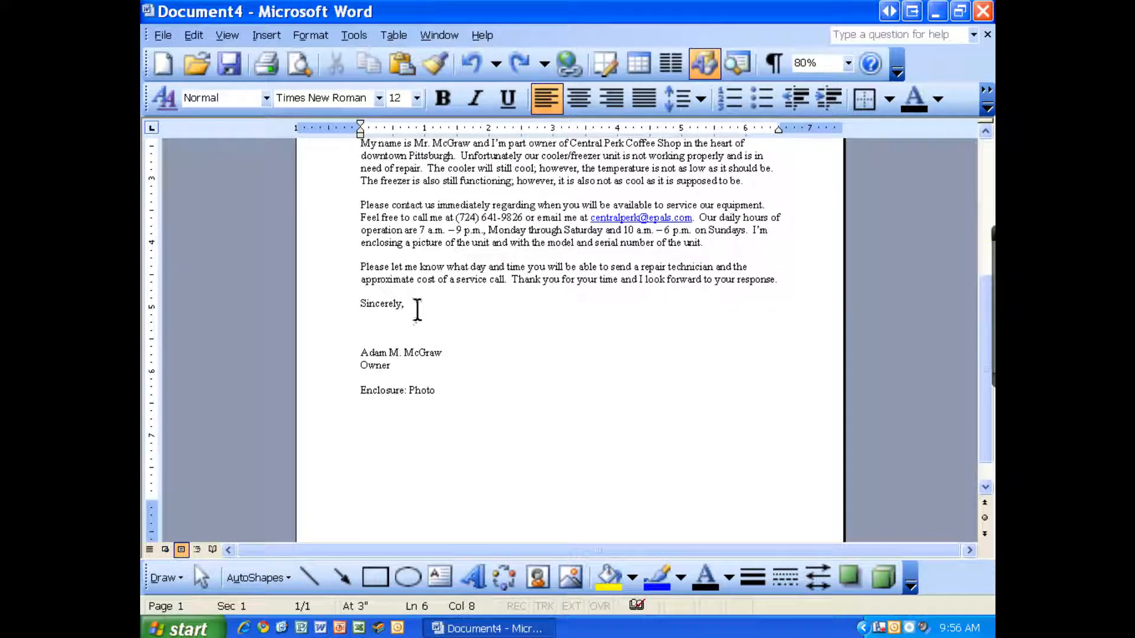
left_click(440, 390)
scroll(488, 350, "up", 5)
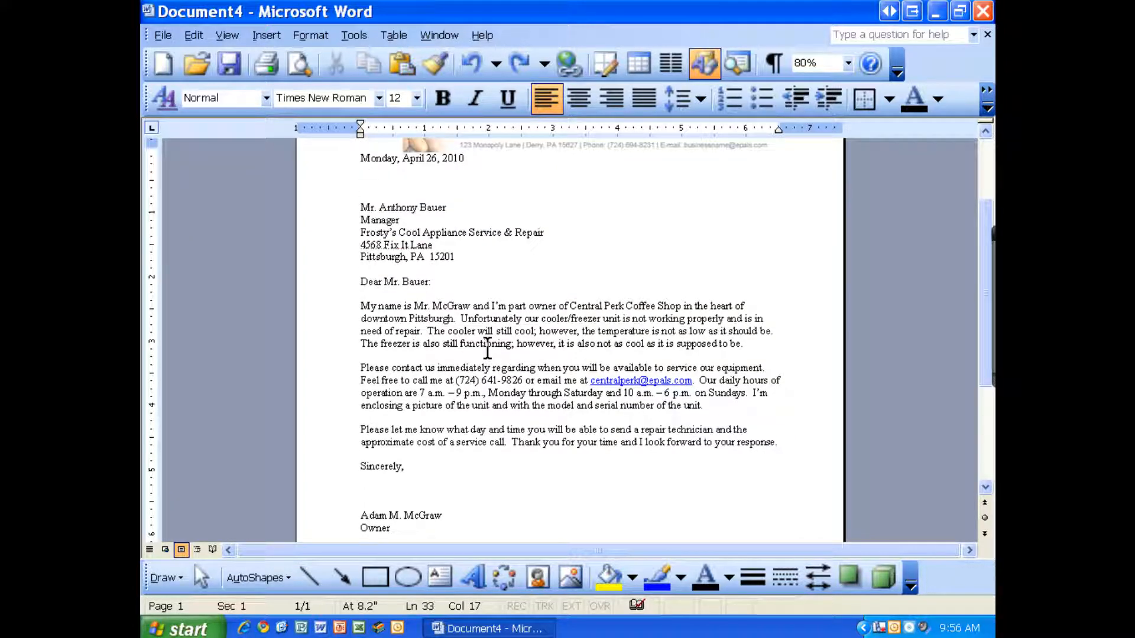
left_click(457, 407)
left_click(448, 320)
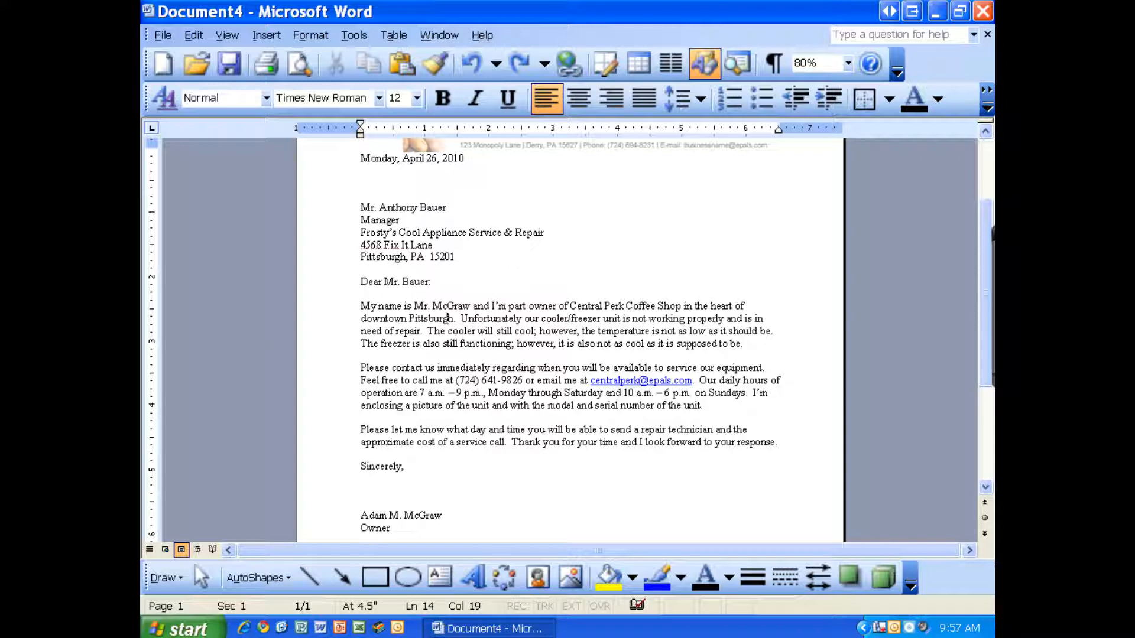